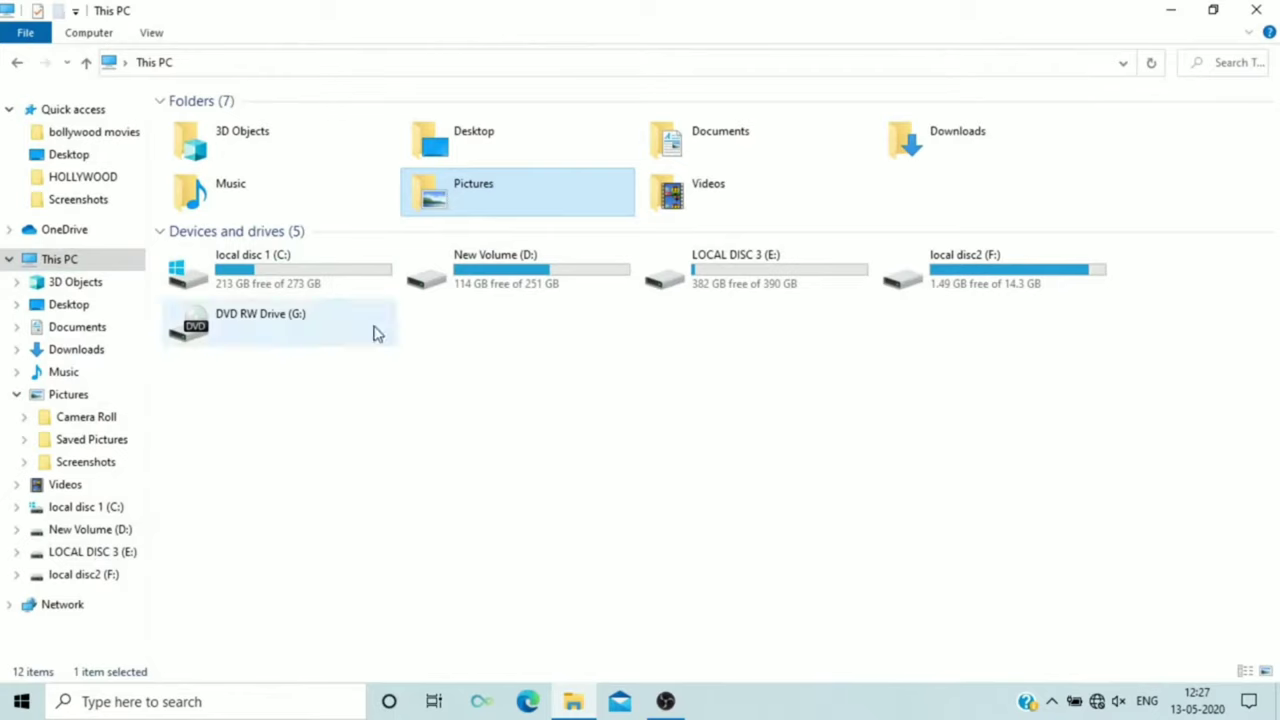
View the default Screenshots folder inside Pictures and minimise the window
click(85, 462)
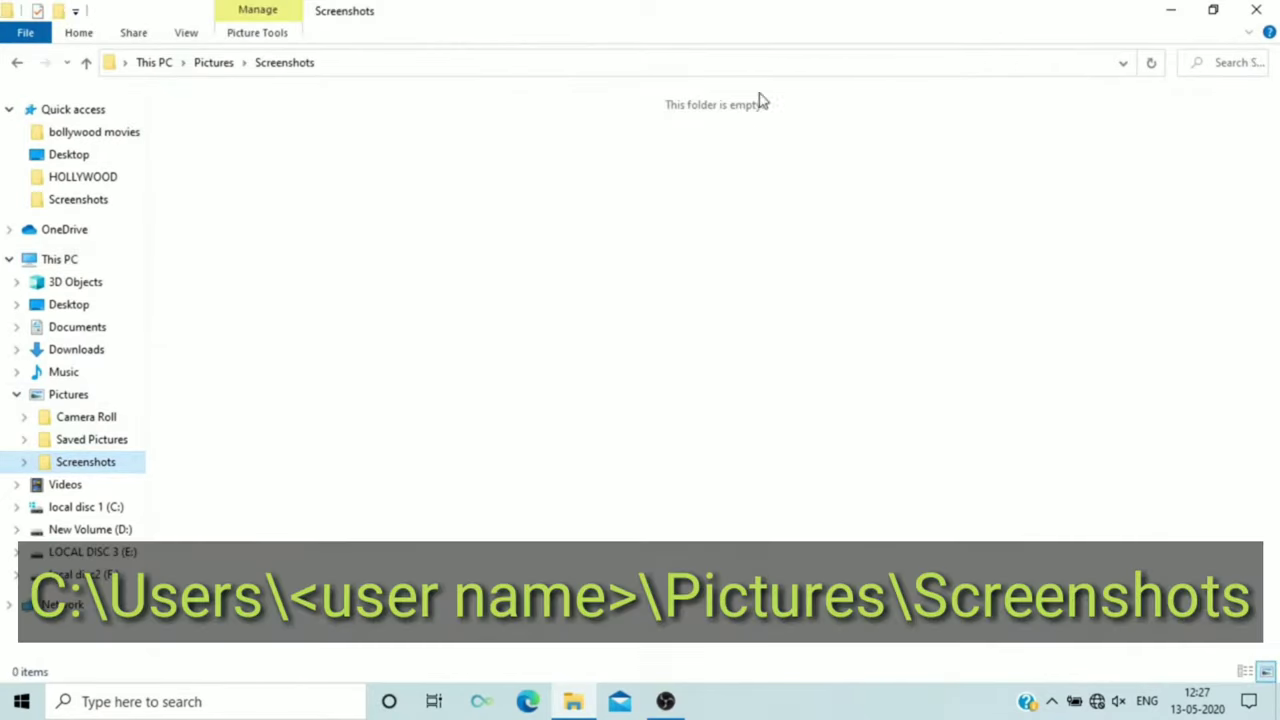
click(210, 62)
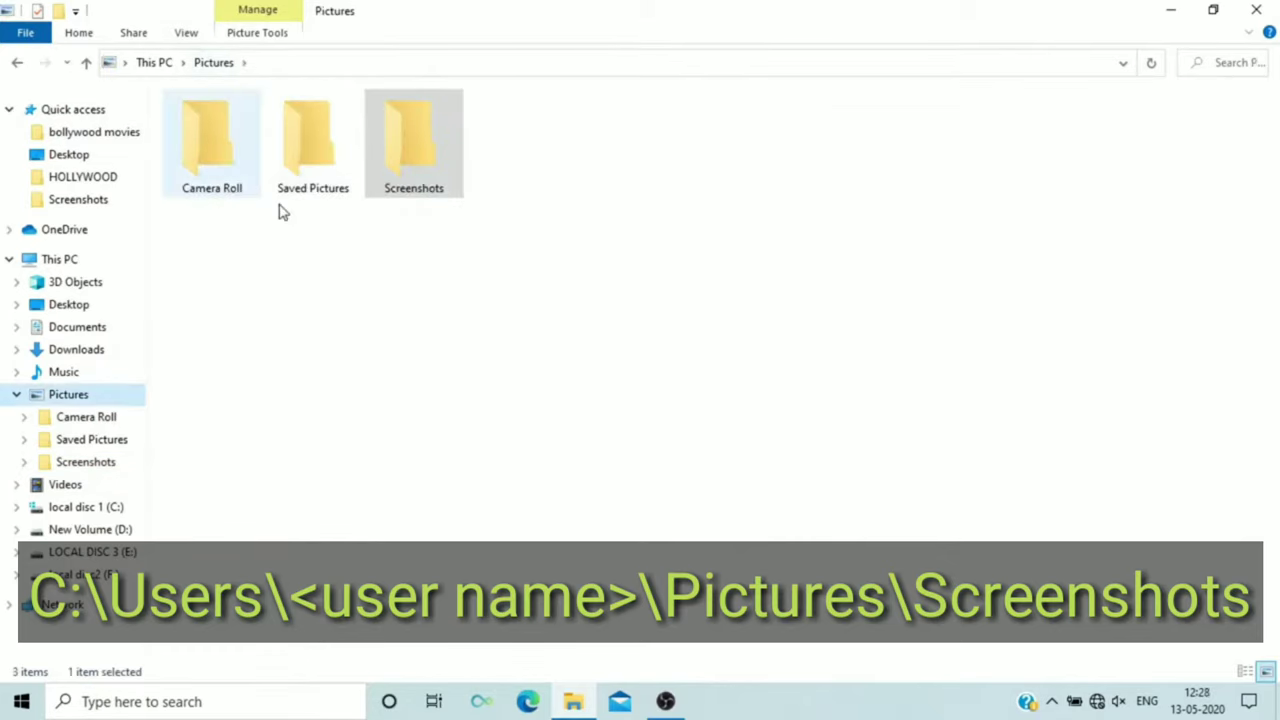
double_click(443, 174)
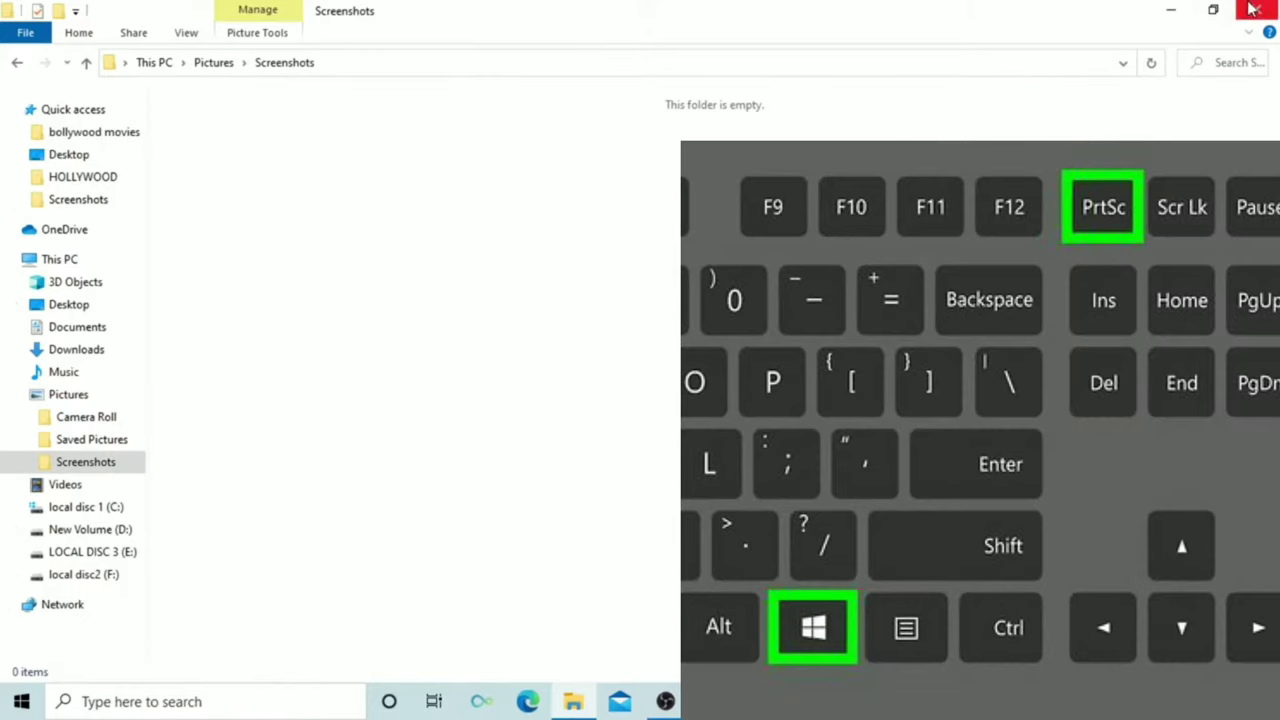
click(1168, 13)
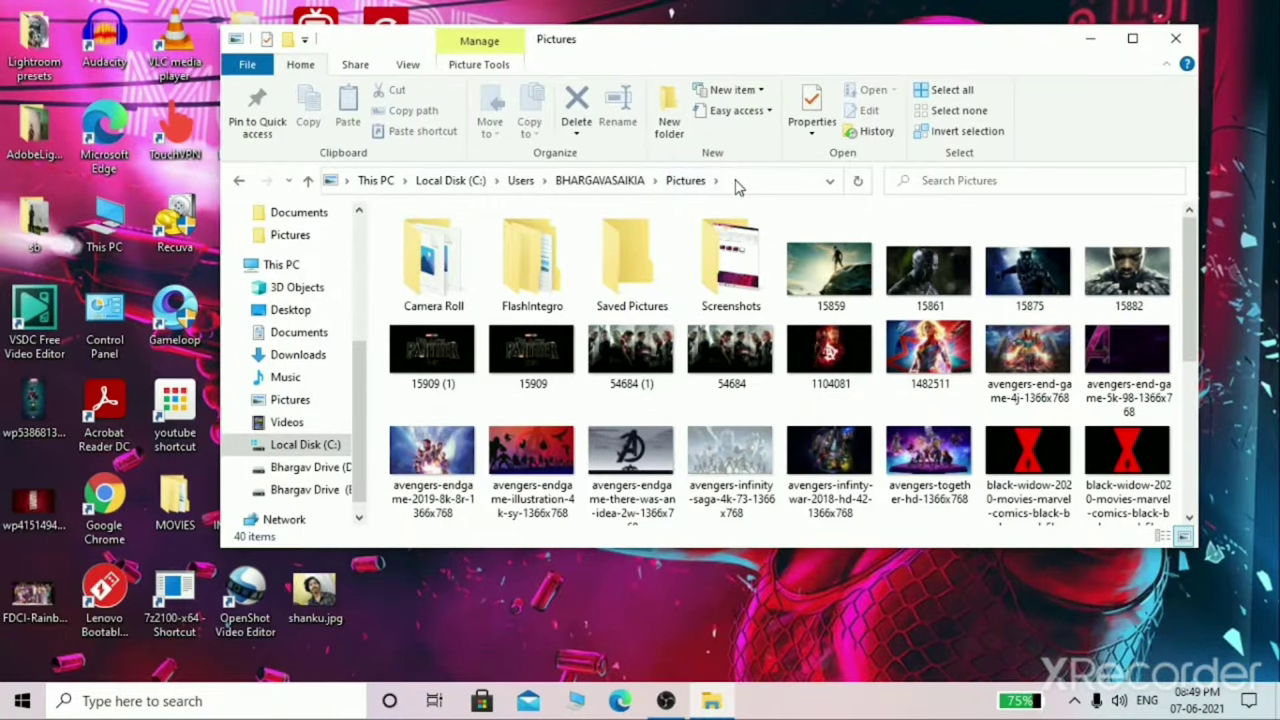
Show the full path of the Pictures folder and open its Screenshots subfolder
click(735, 181)
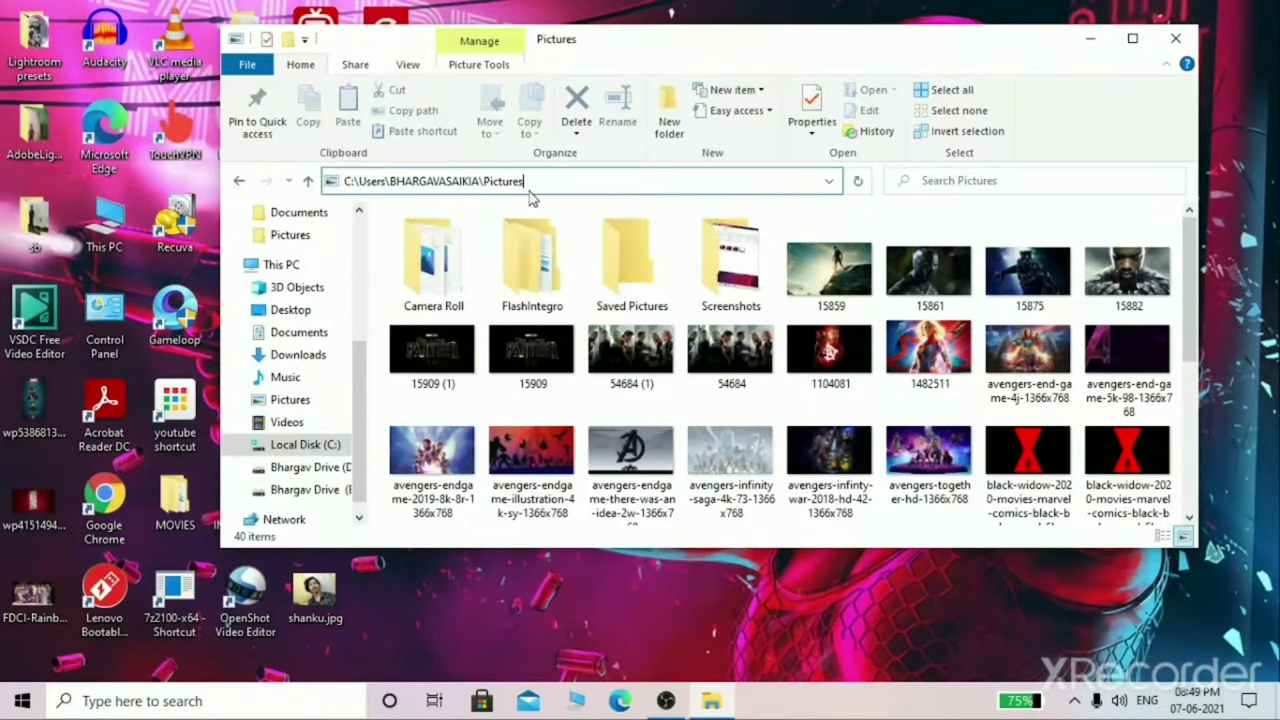
drag(519, 186, 447, 193)
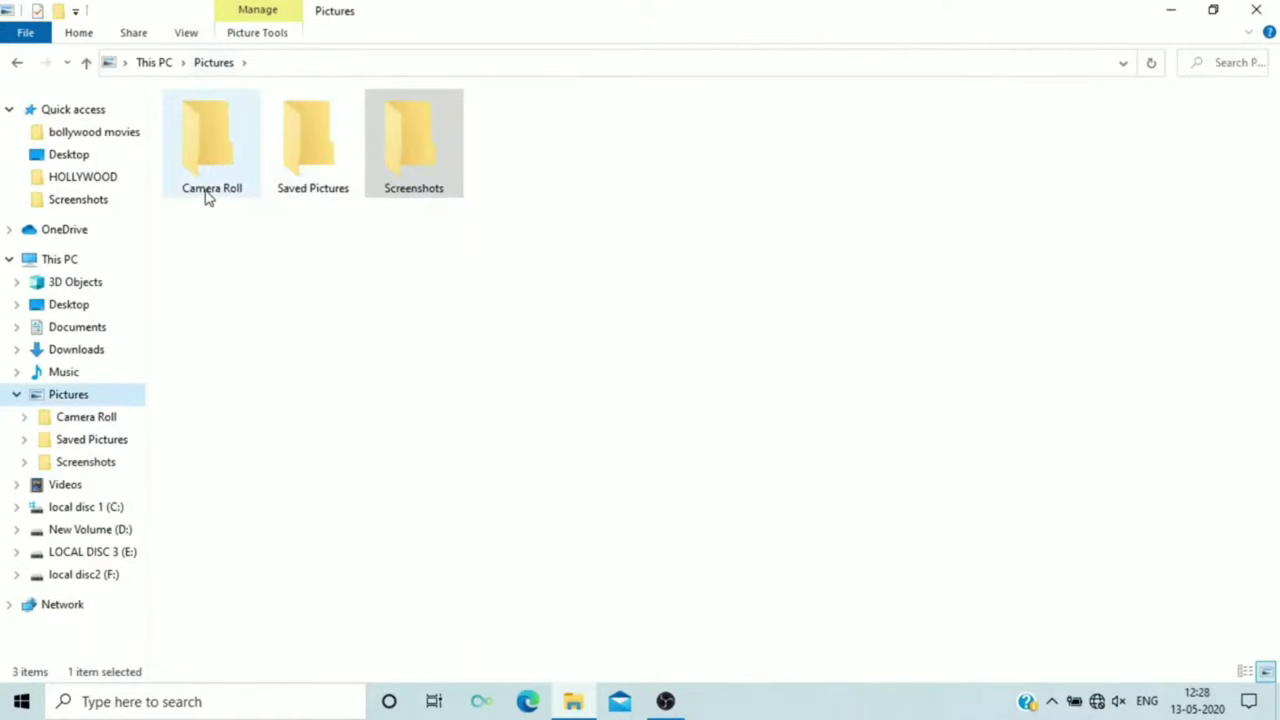
double_click(443, 175)
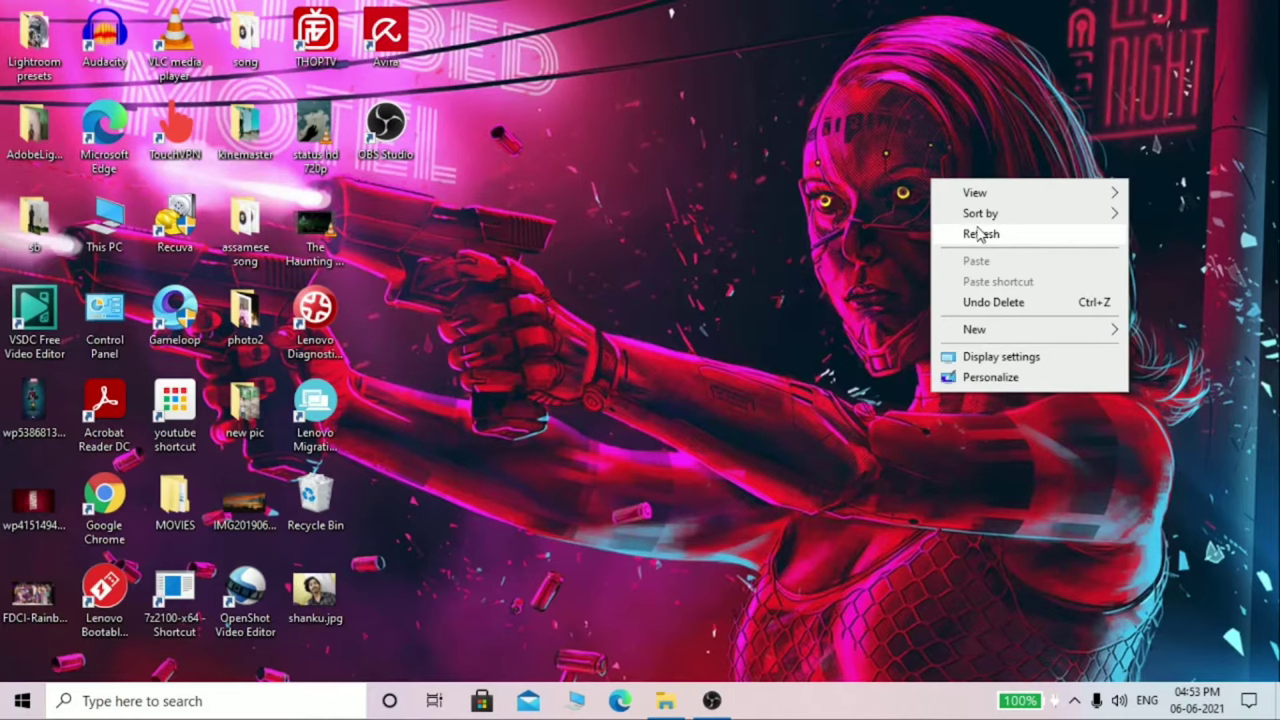
click(1020, 232)
right_click(972, 232)
click(1005, 288)
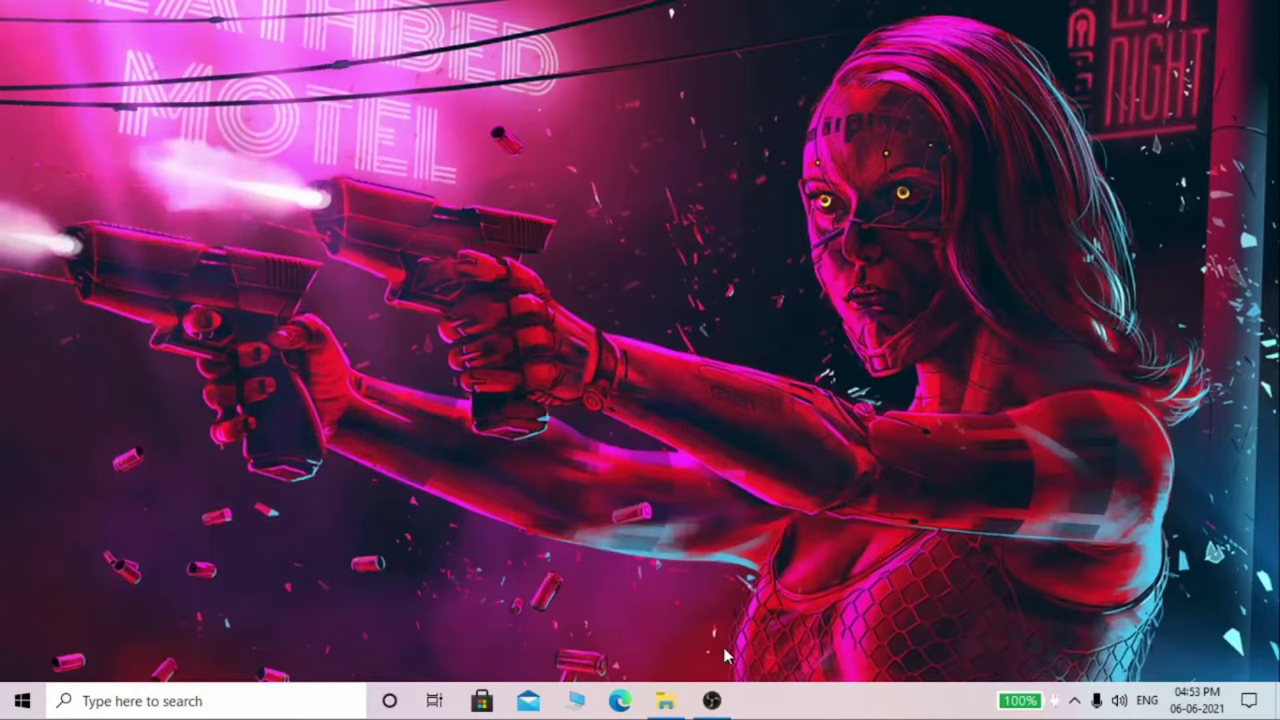
click(665, 700)
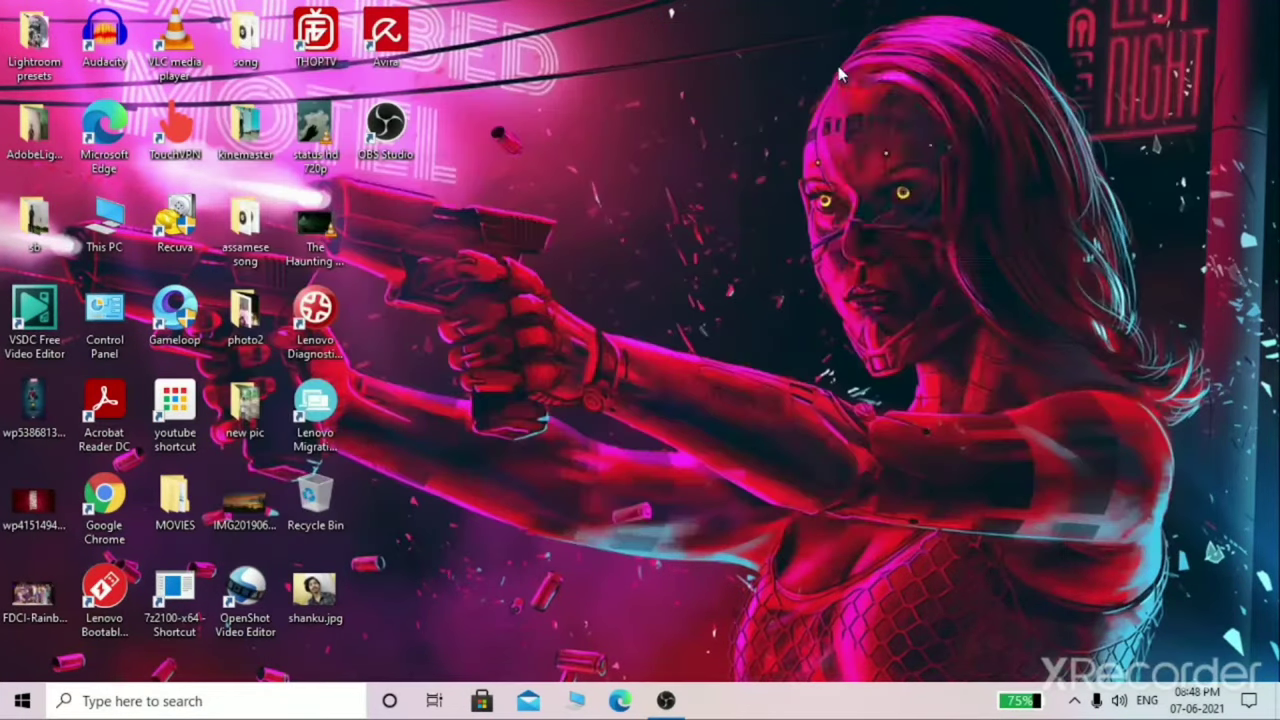
right_click(834, 69)
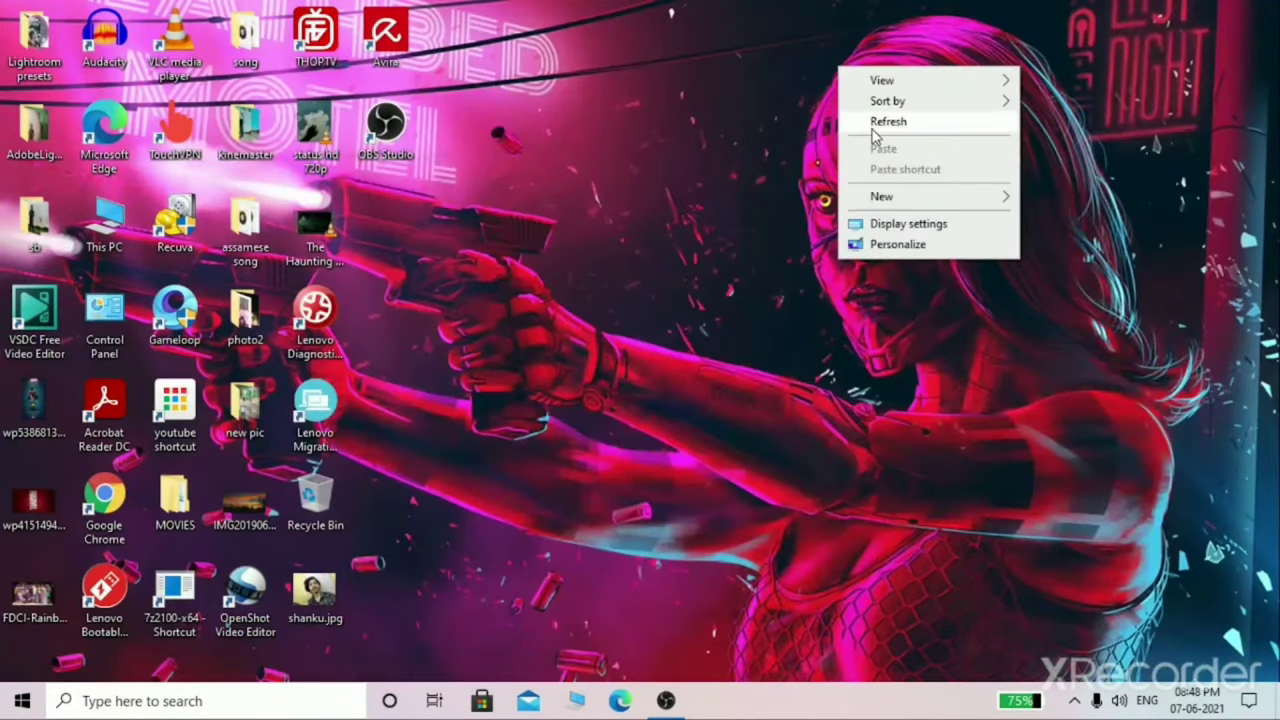
click(870, 122)
right_click(873, 132)
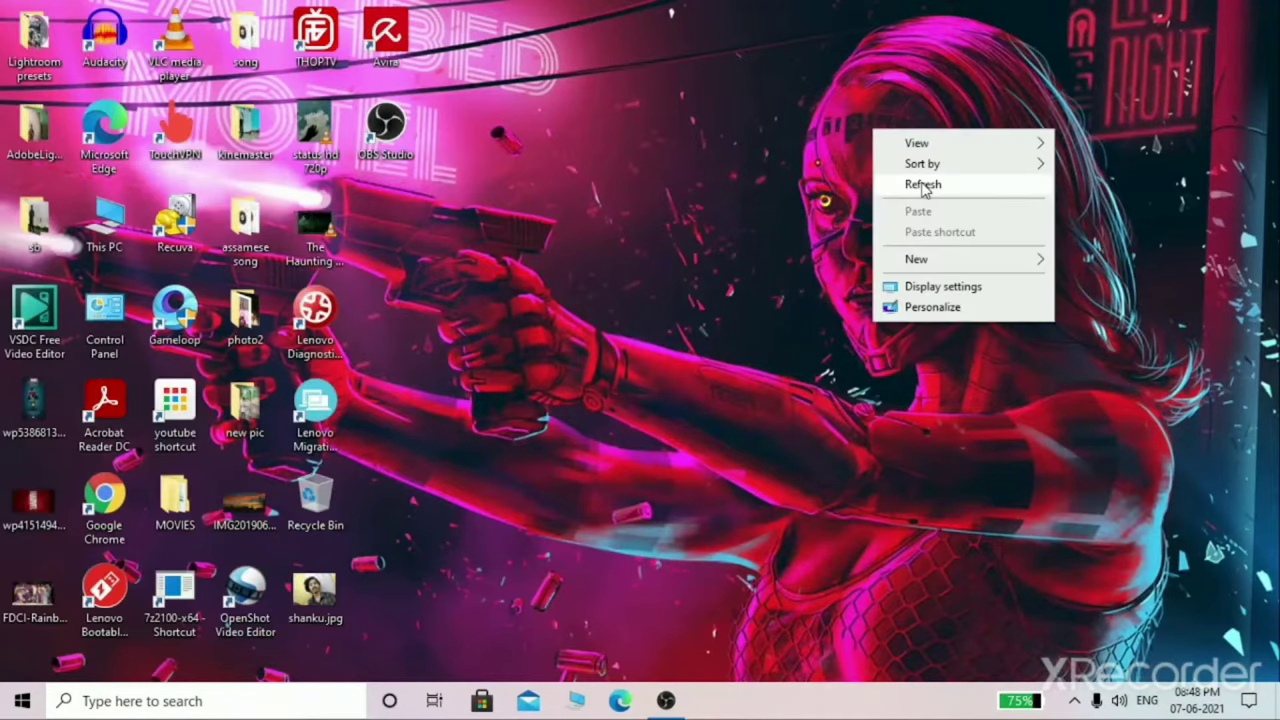
right_click(782, 152)
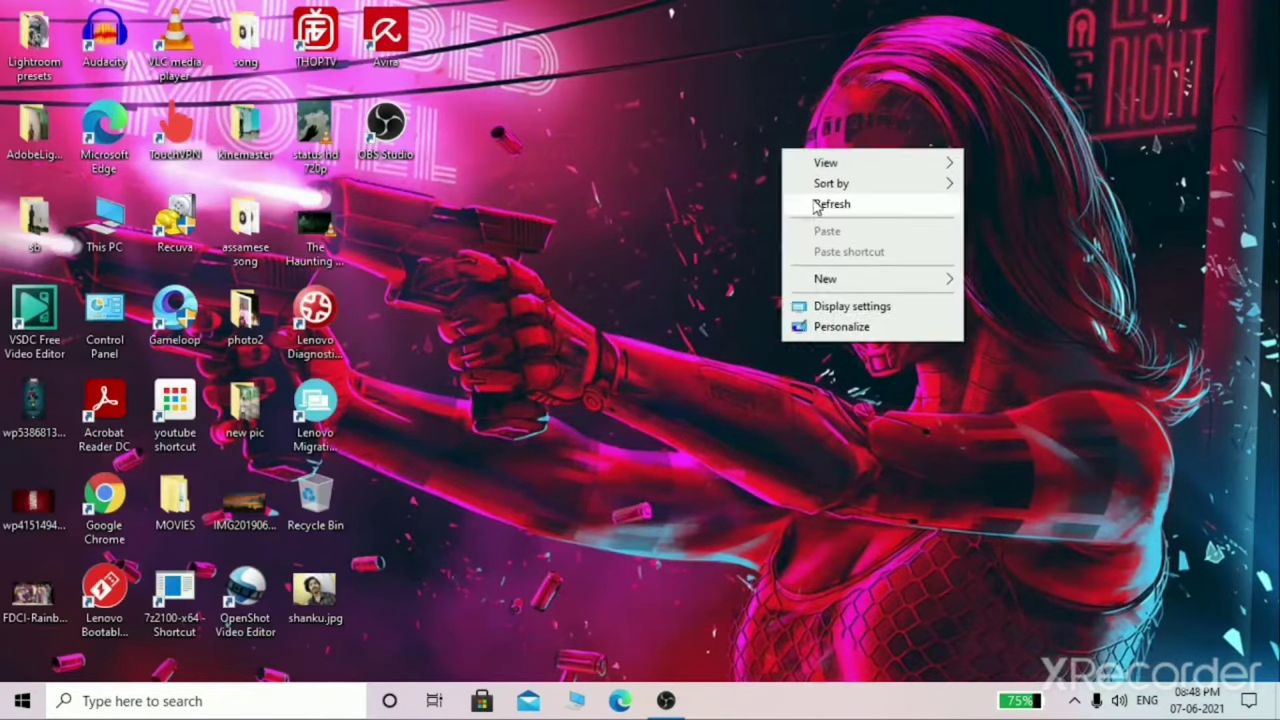
click(830, 204)
right_click(113, 247)
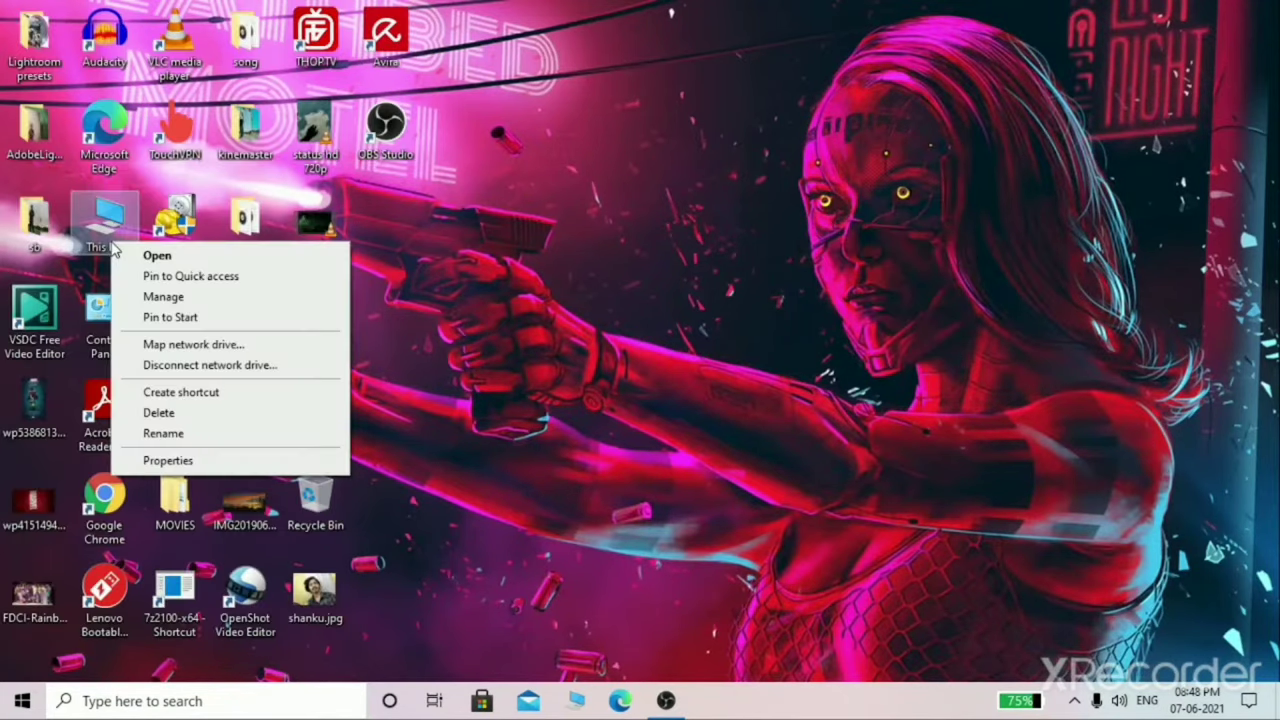
right_click(873, 131)
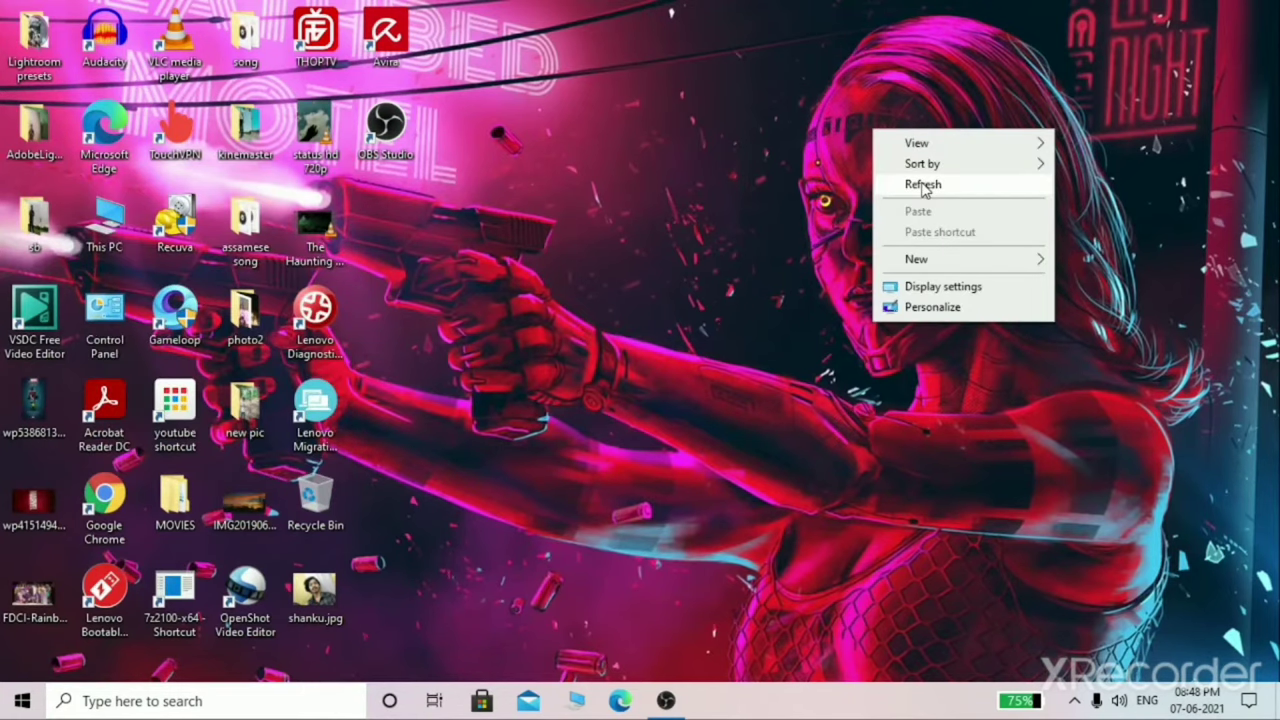
right_click(782, 151)
right_click(799, 197)
click(833, 253)
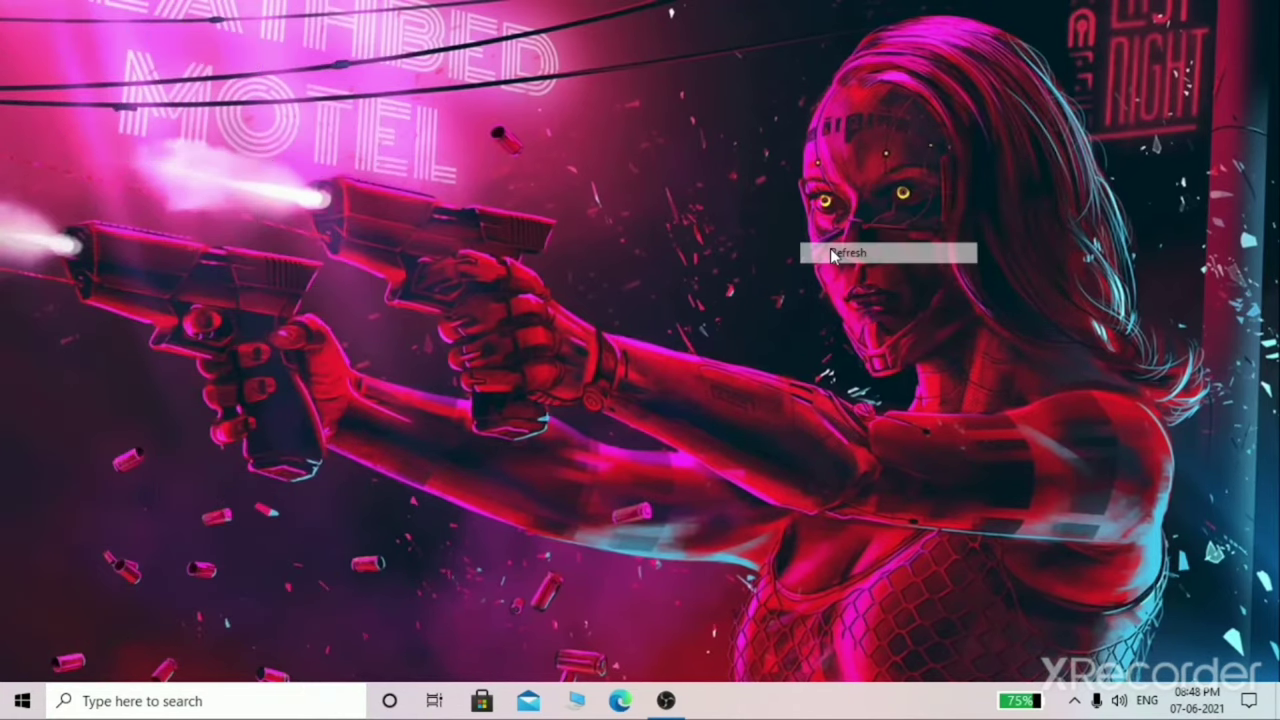
Open This PC from the desktop, go into Local Disk (C:) and bring up the options for the Users folder
right_click(112, 245)
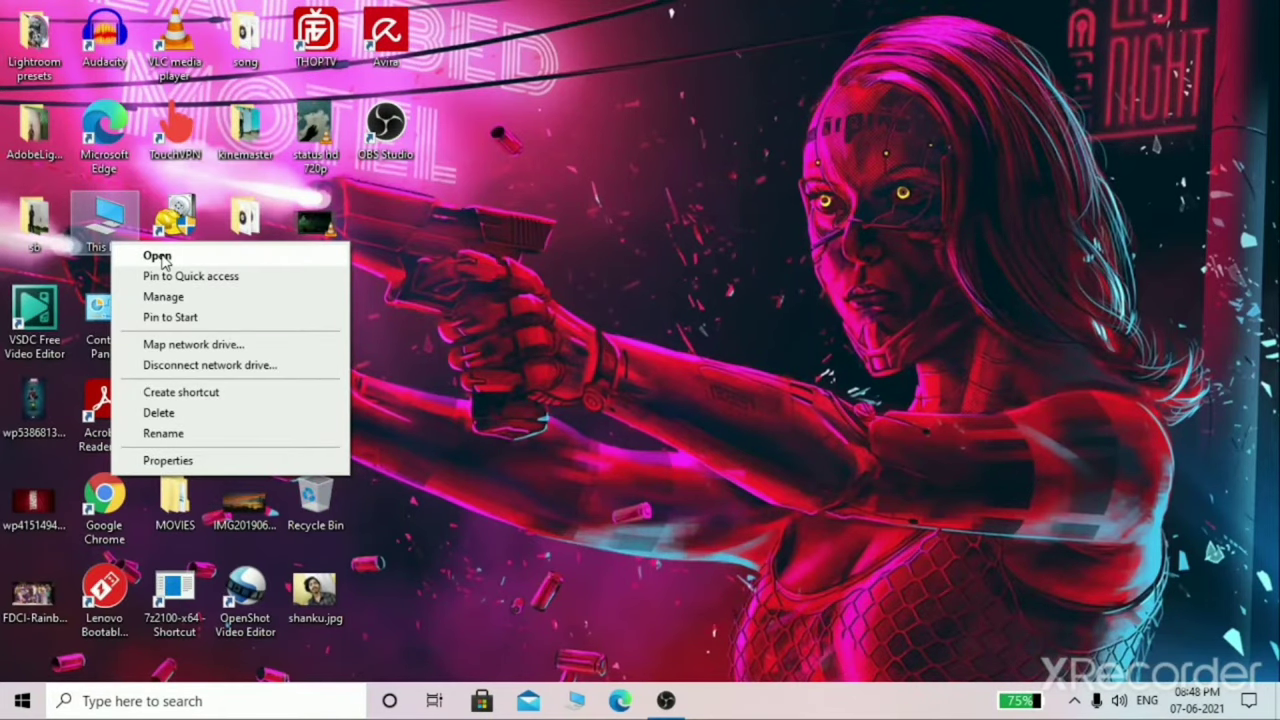
click(157, 256)
right_click(460, 430)
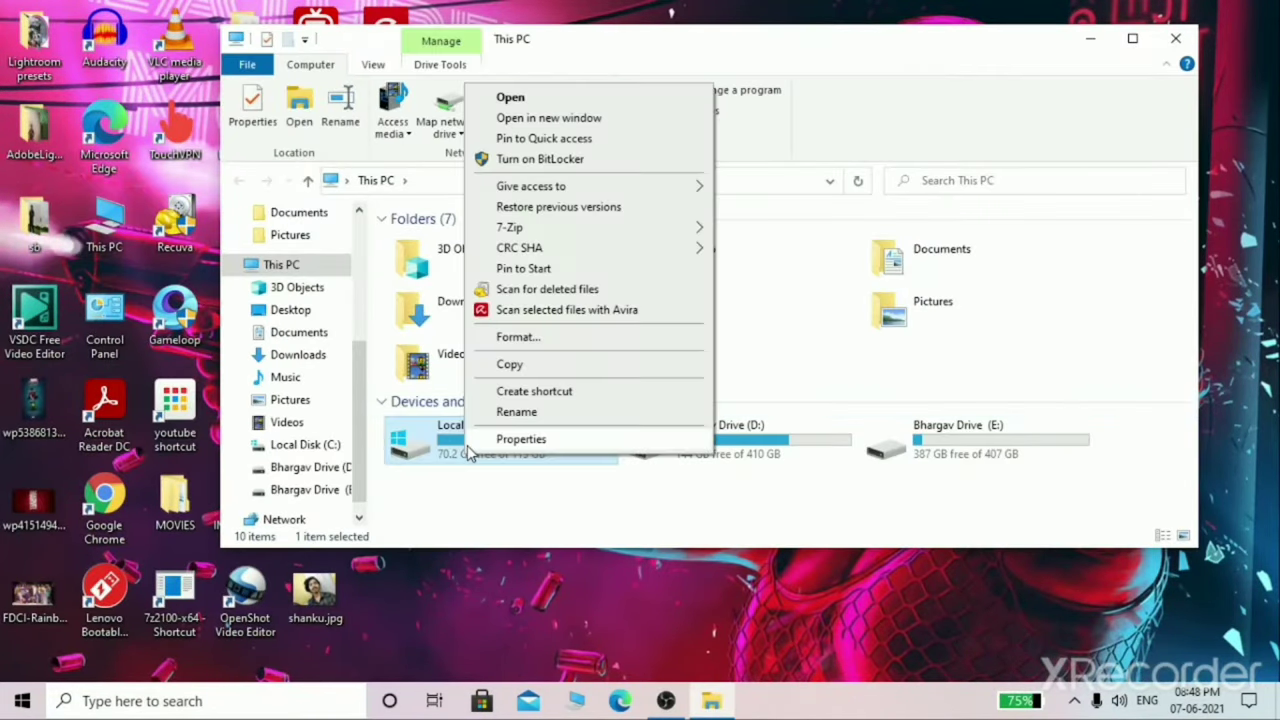
click(487, 96)
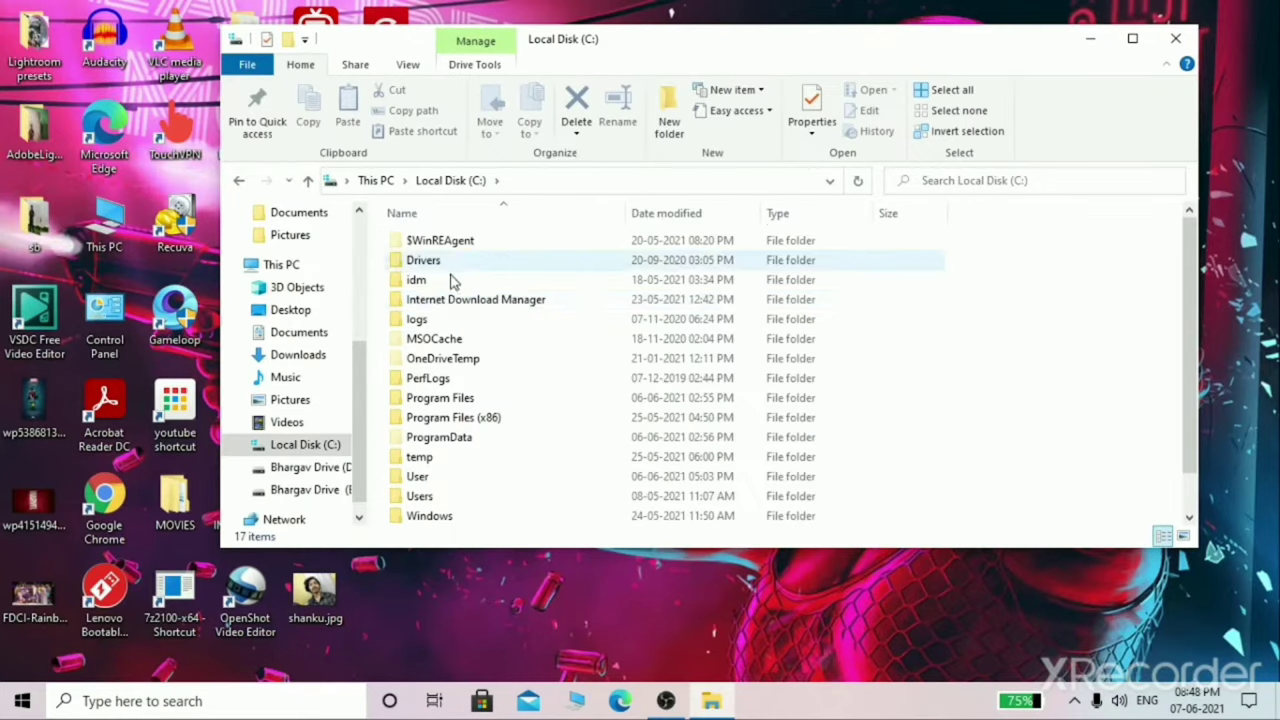
right_click(422, 496)
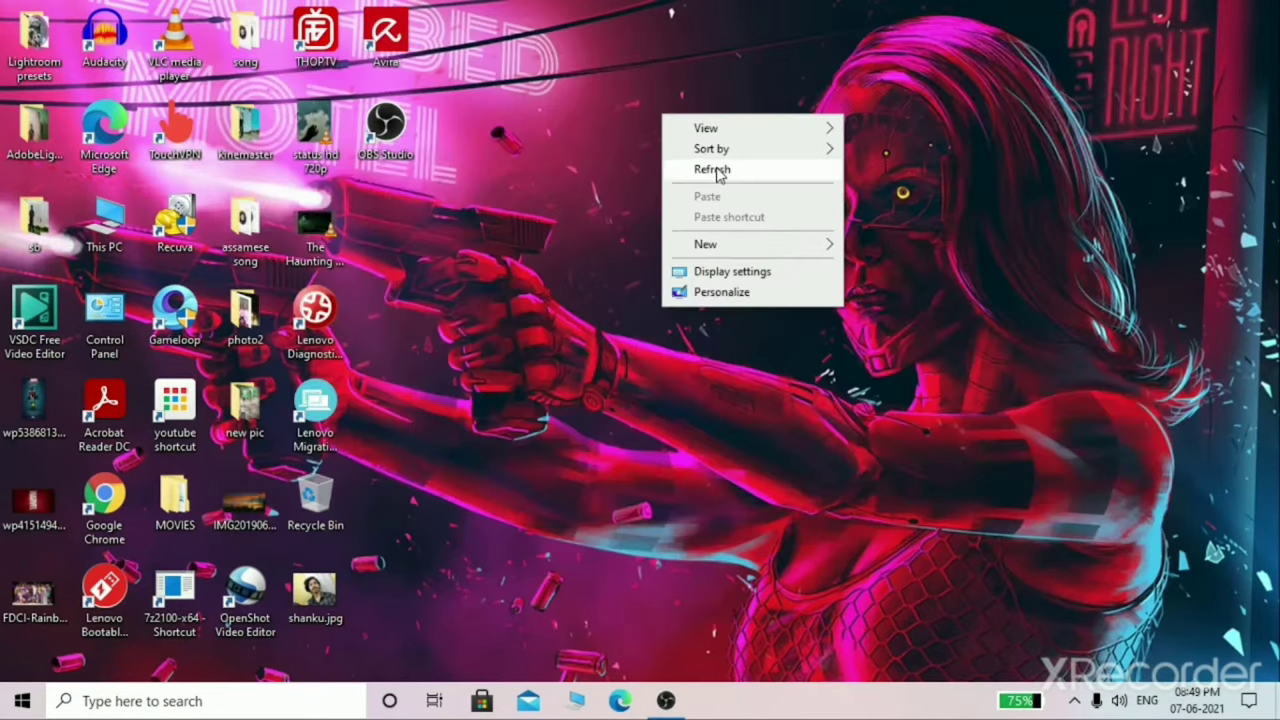
click(712, 168)
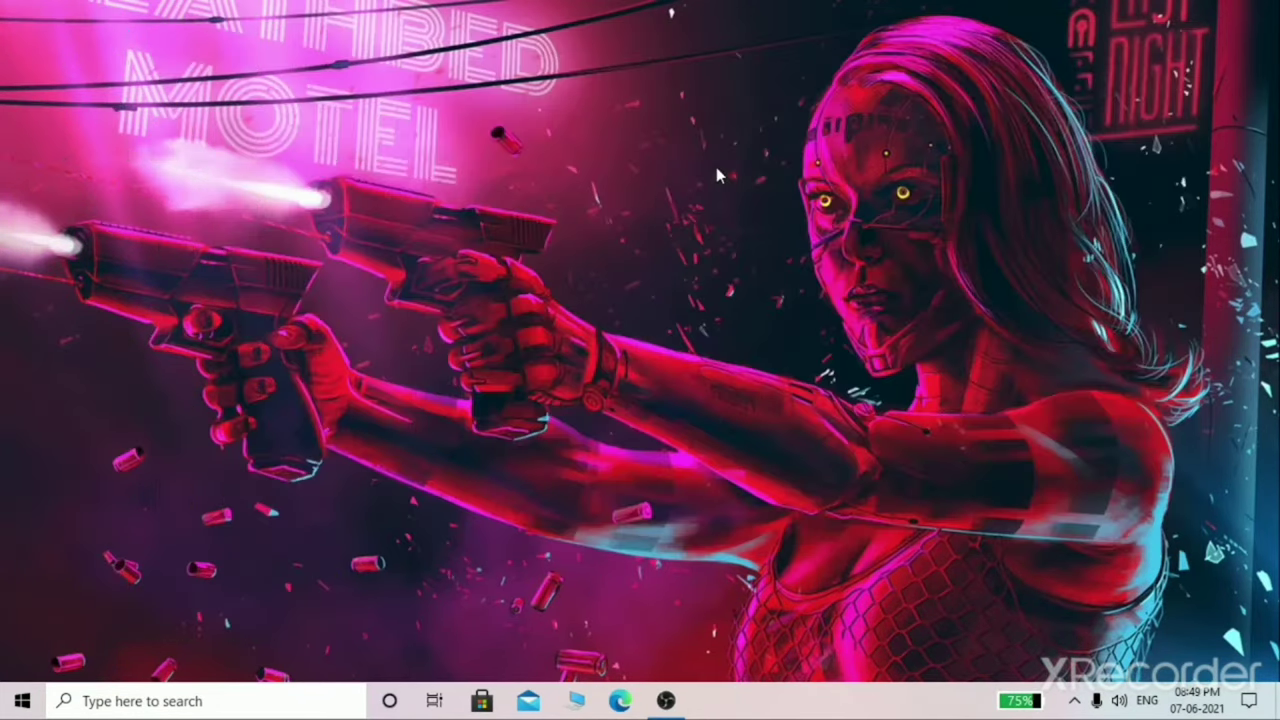
right_click(716, 167)
click(777, 224)
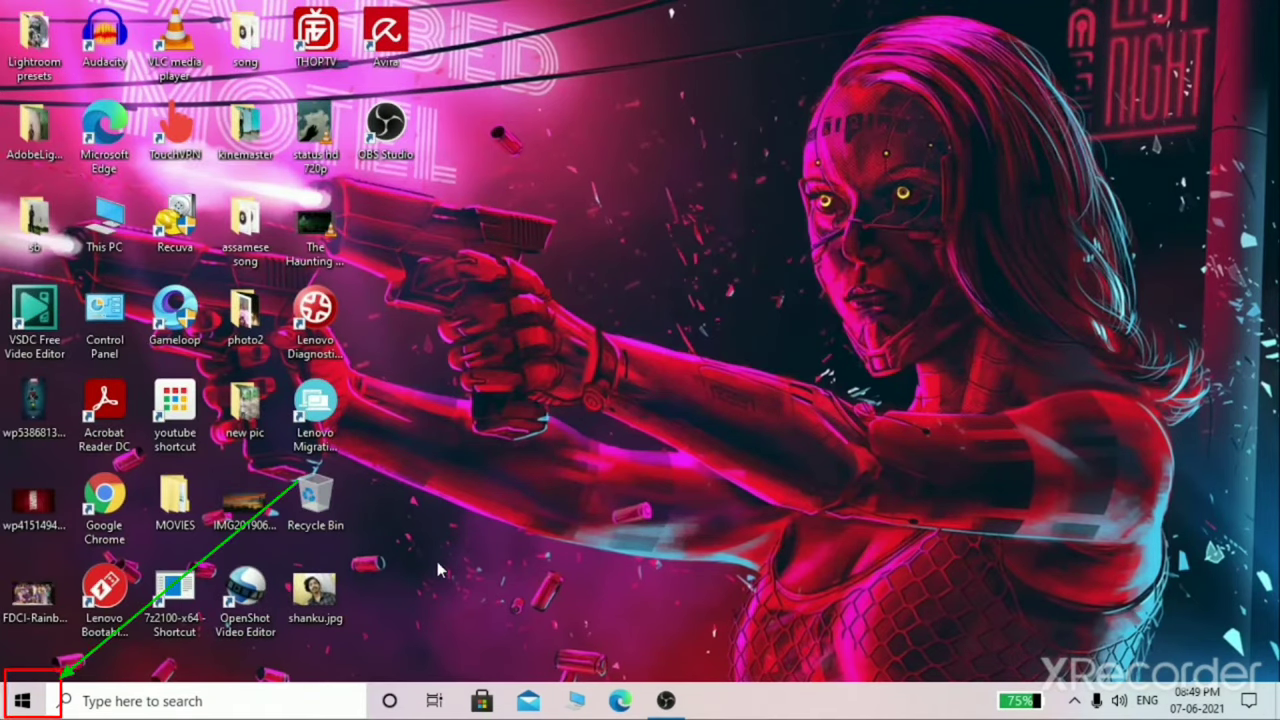
Search for "reg" to open the Registry Editor and expand HKEY_CURRENT_USER\SOFTWARE\Microsoft\Windows
click(262, 695)
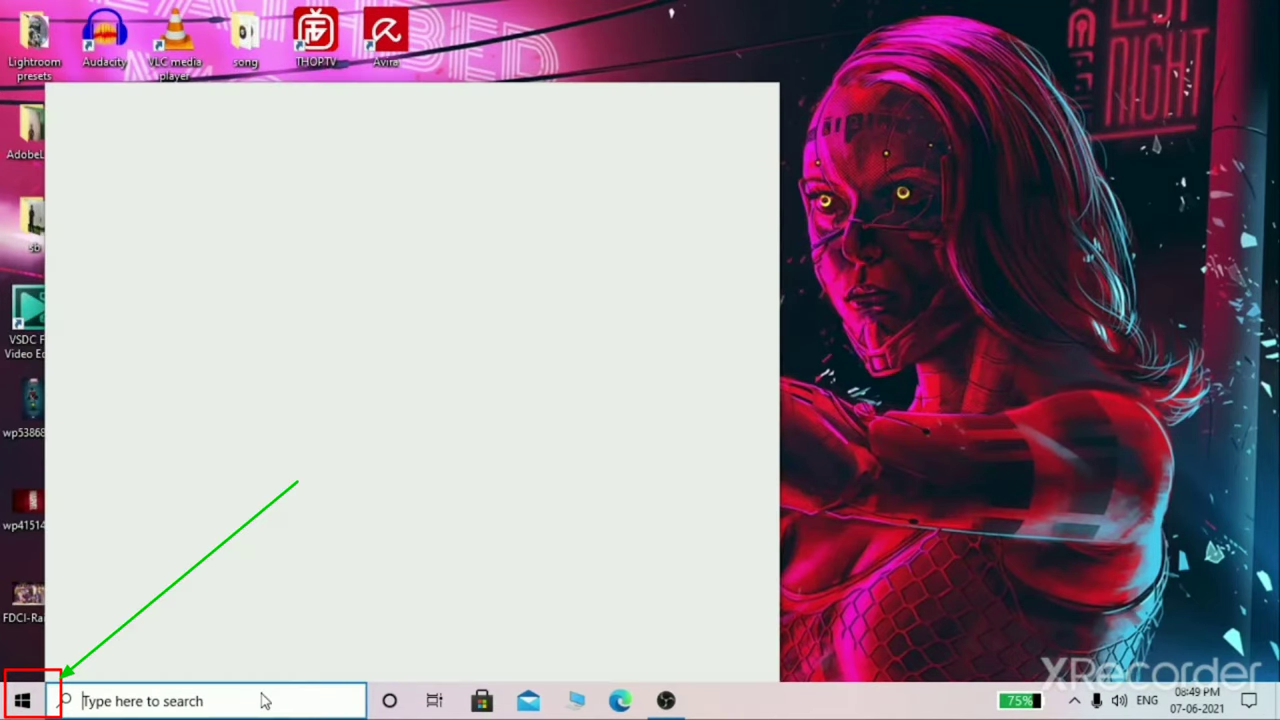
text(reg)
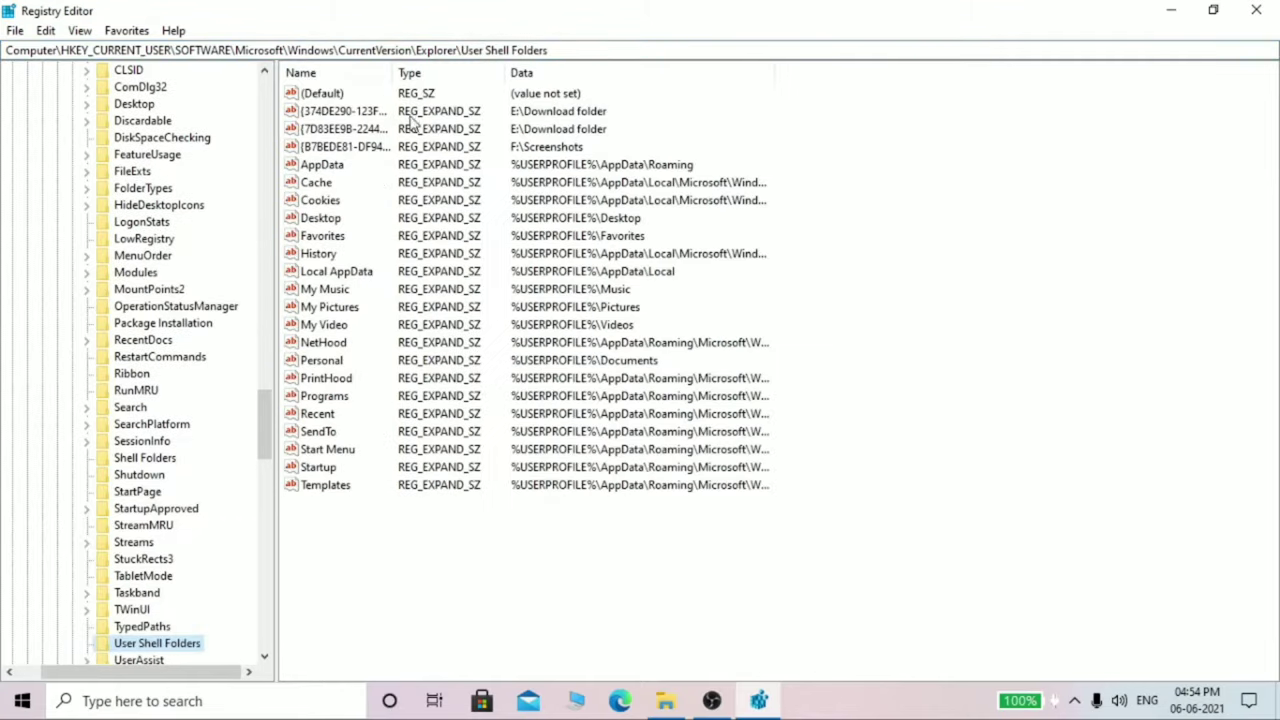
click(97, 104)
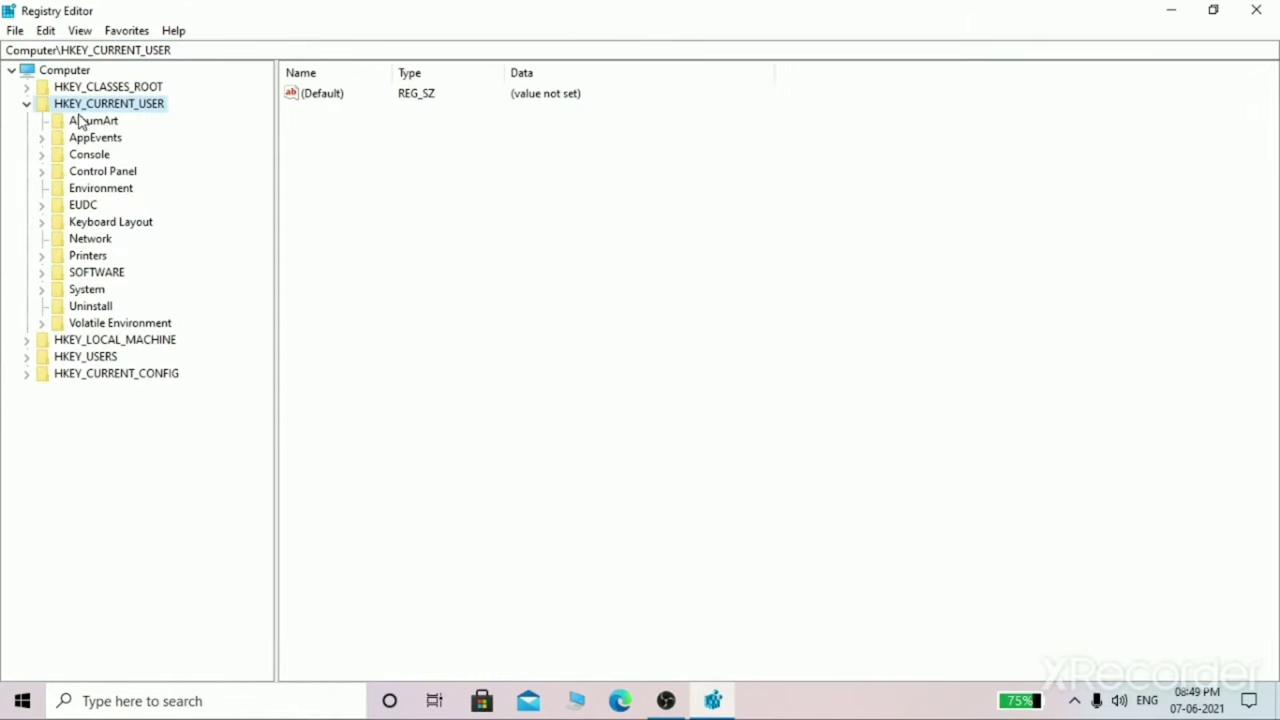
click(40, 272)
click(58, 396)
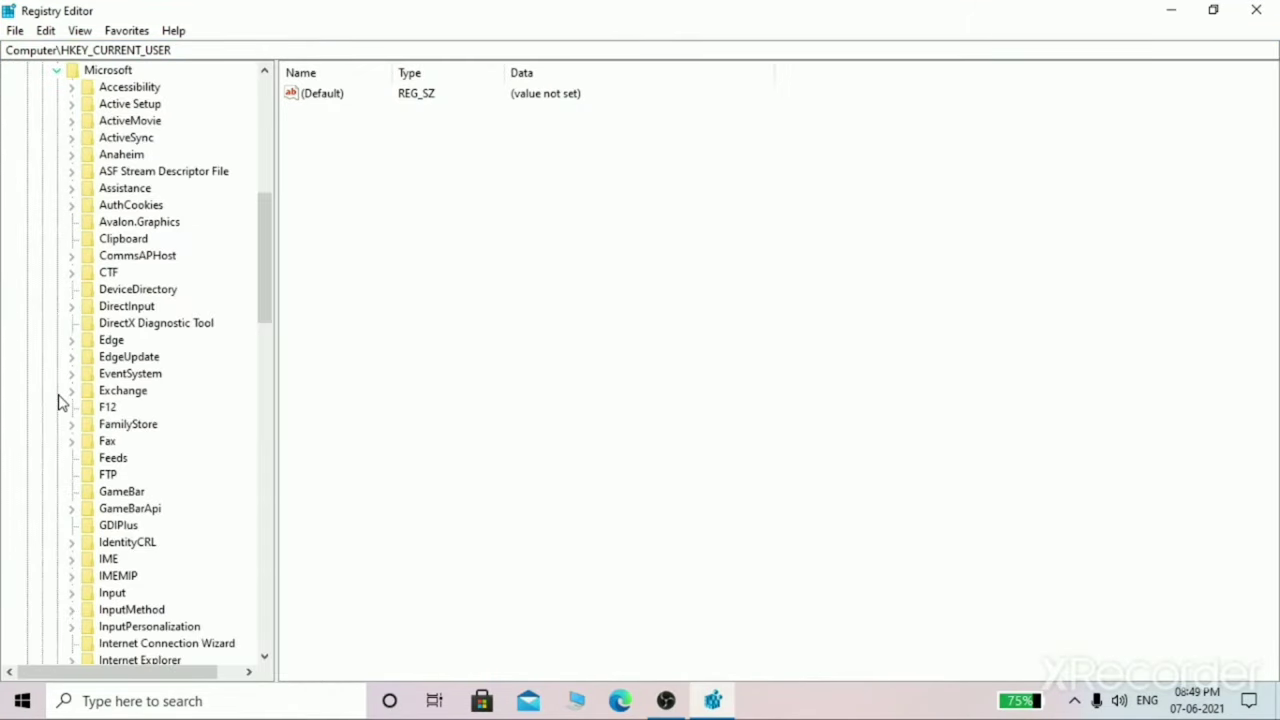
scroll(83, 478, down, 20)
click(71, 476)
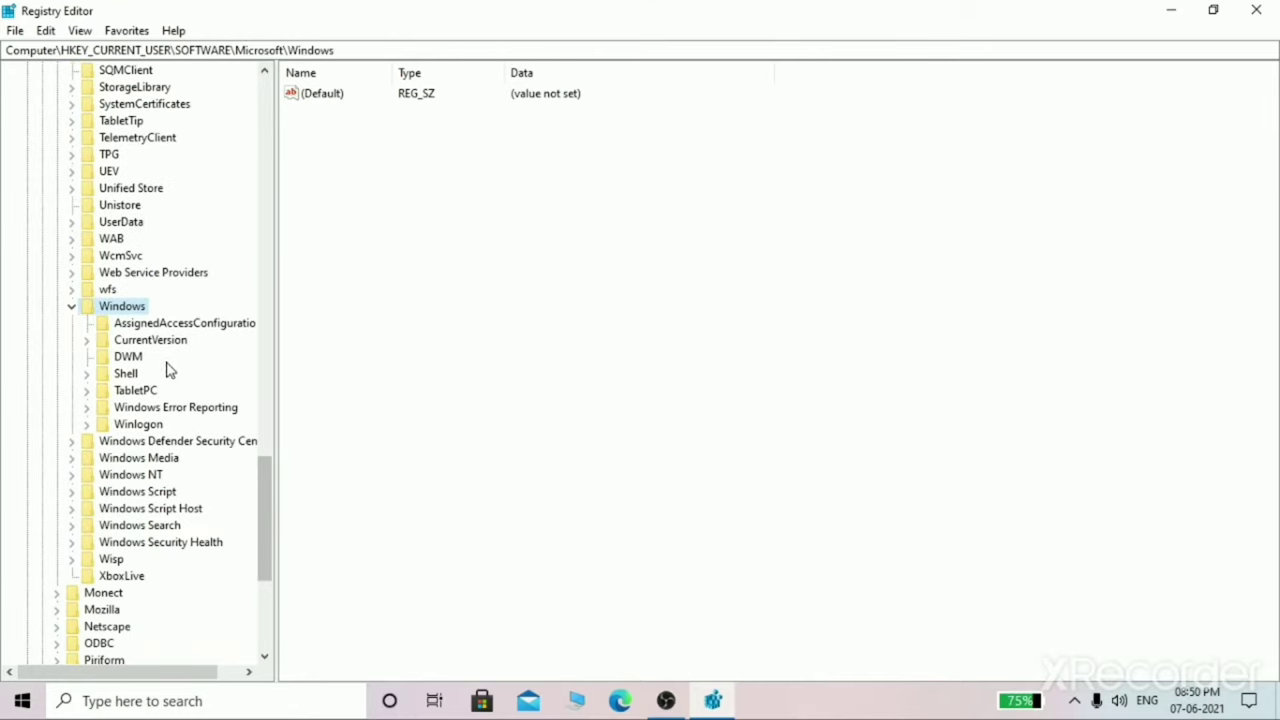
Expand CurrentVersion and Explorer under the Windows key and select the User Shell Folders key
click(84, 342)
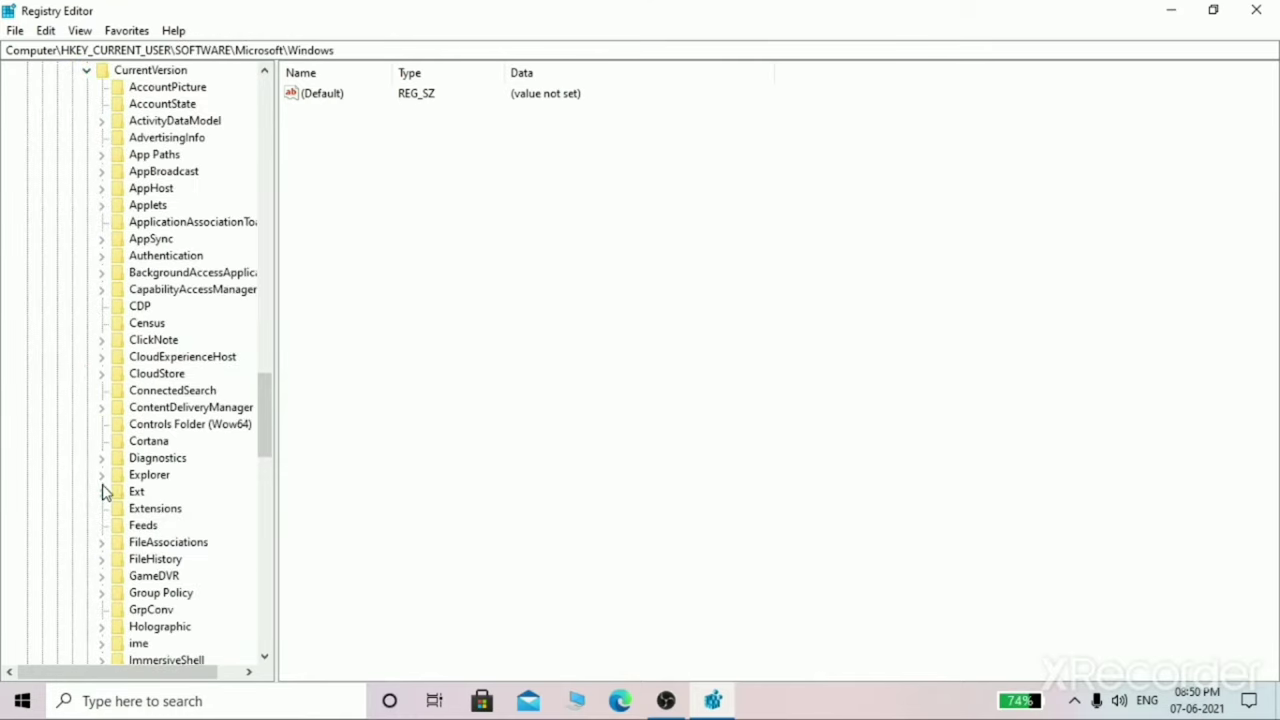
click(104, 477)
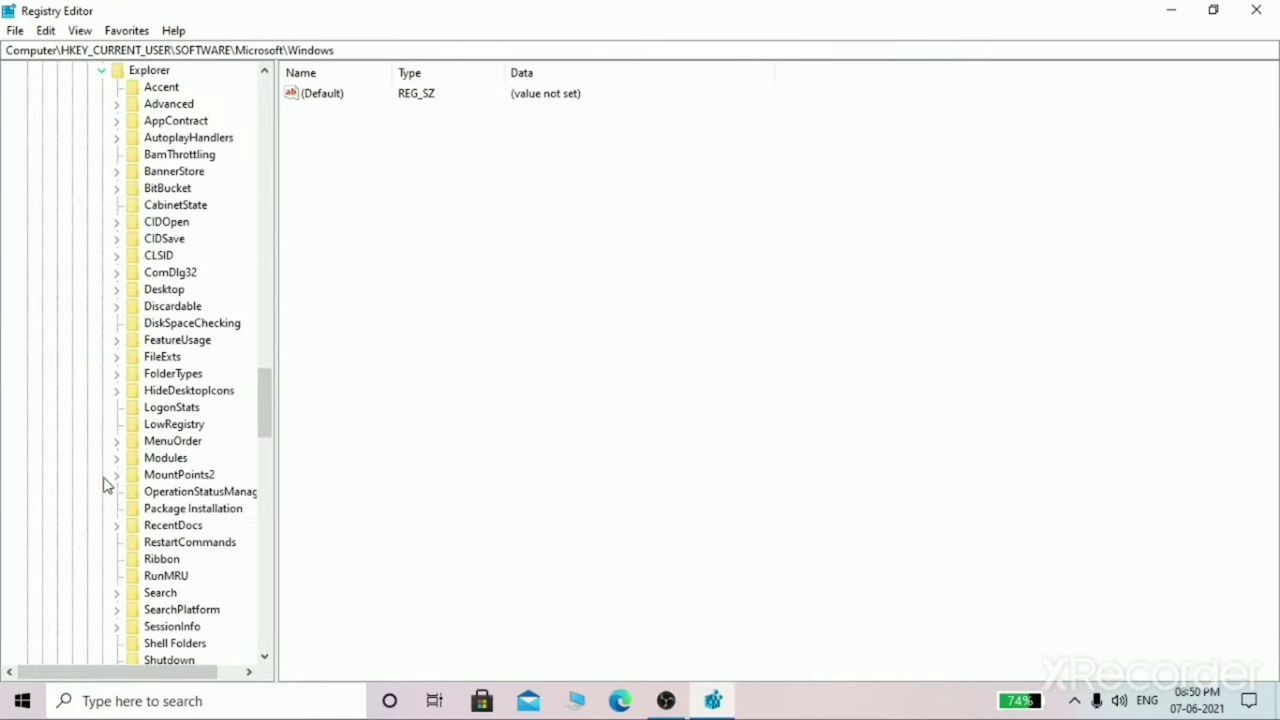
click(140, 71)
drag(269, 400, 278, 446)
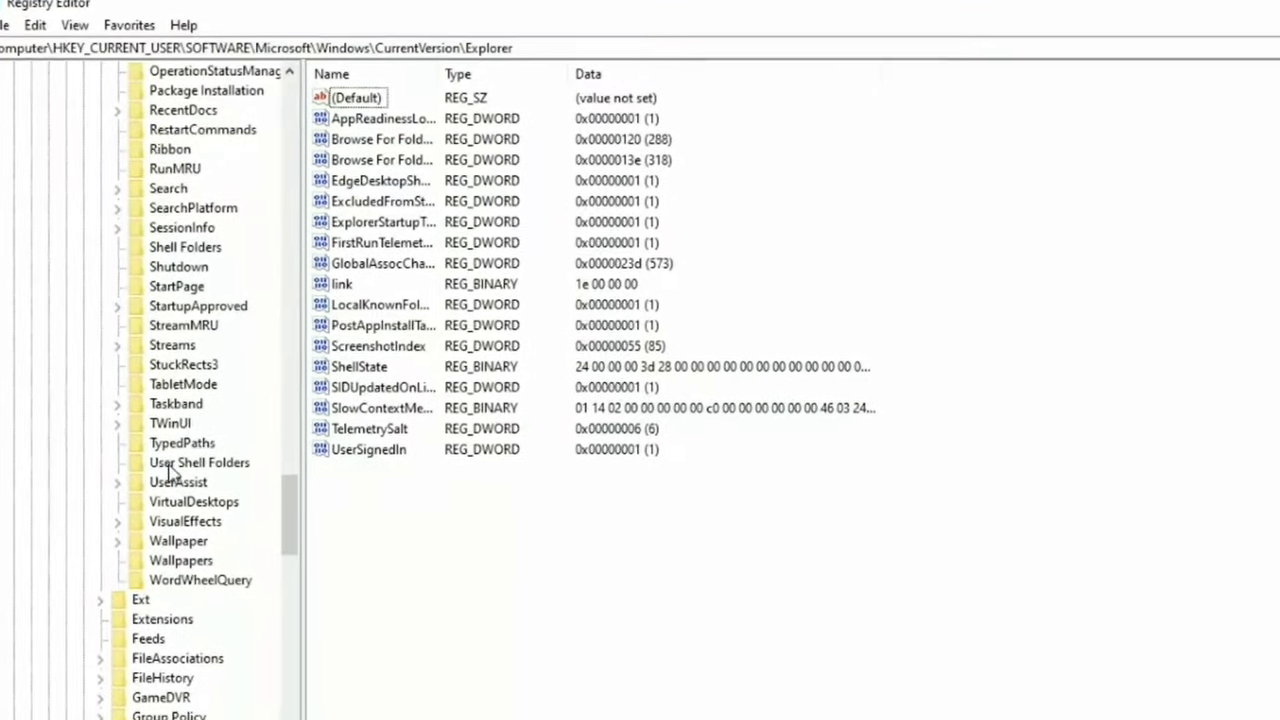
click(166, 447)
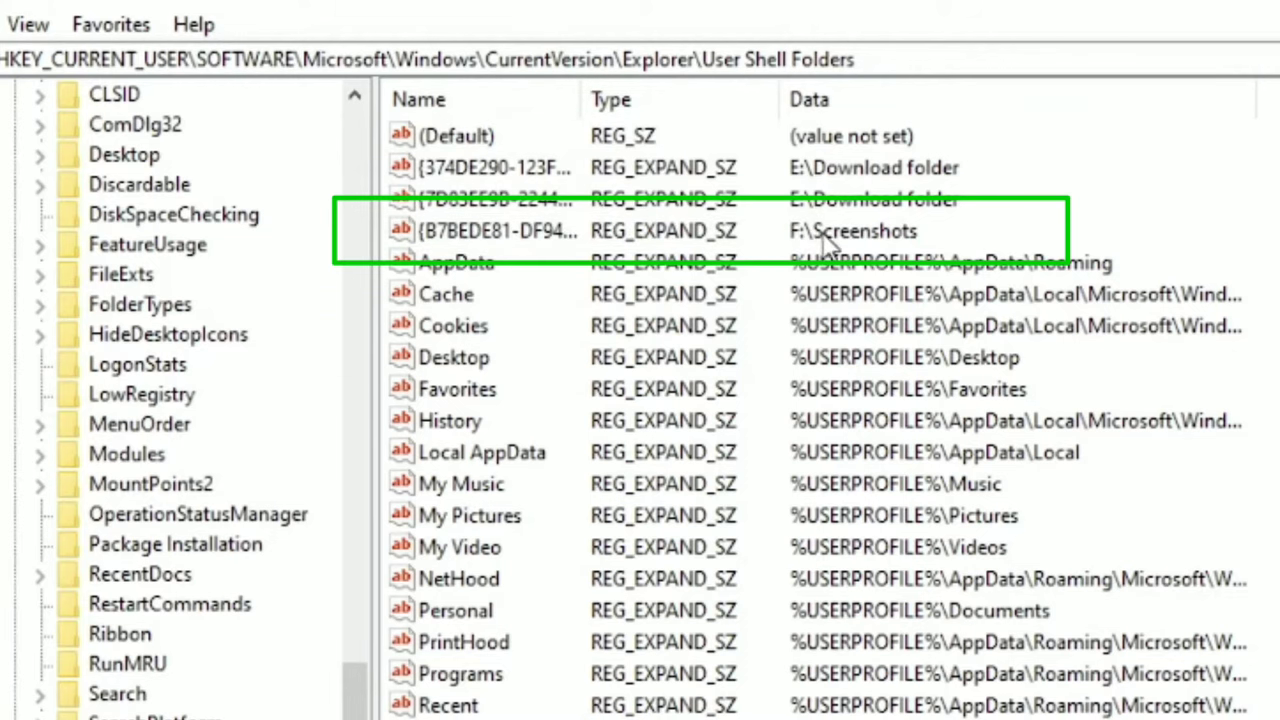
Replace the F:\Screenshots data of the {B7BEDE81-DF94-4682-A7D8-57A52620B86F} value with the copied Pictures\Screenshots path in the user's profile
click(478, 233)
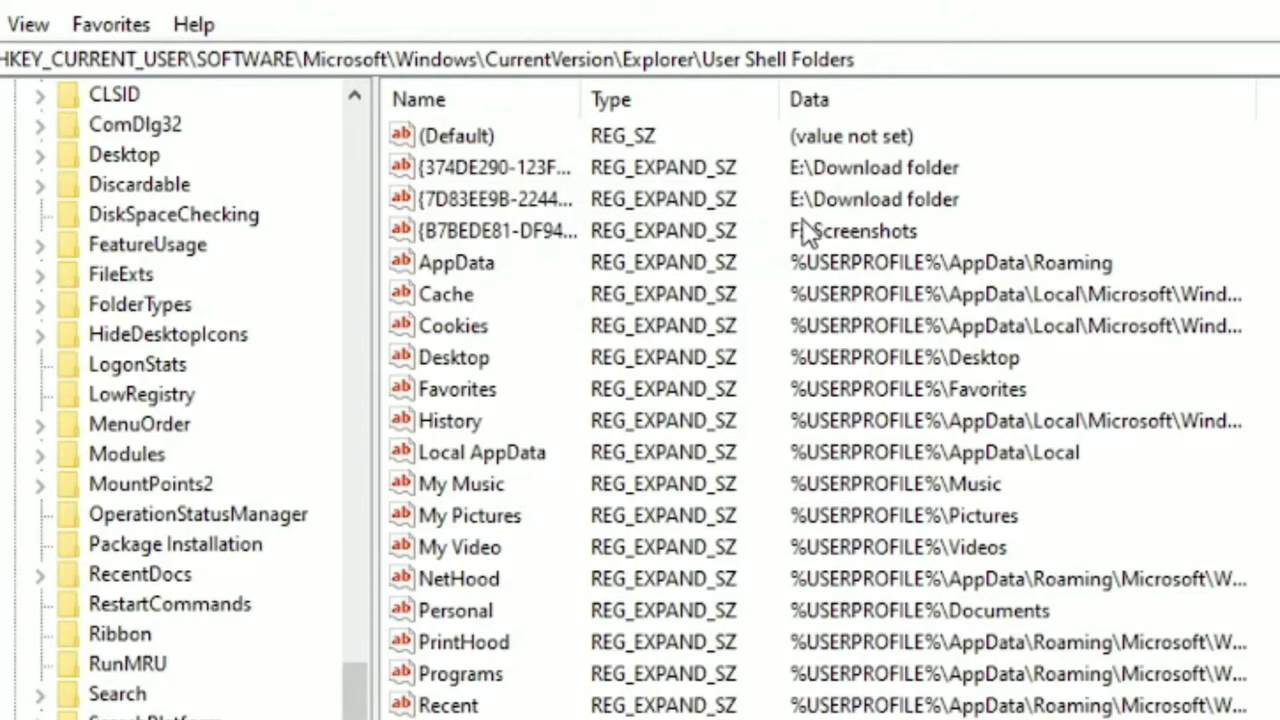
click(477, 228)
double_click(476, 228)
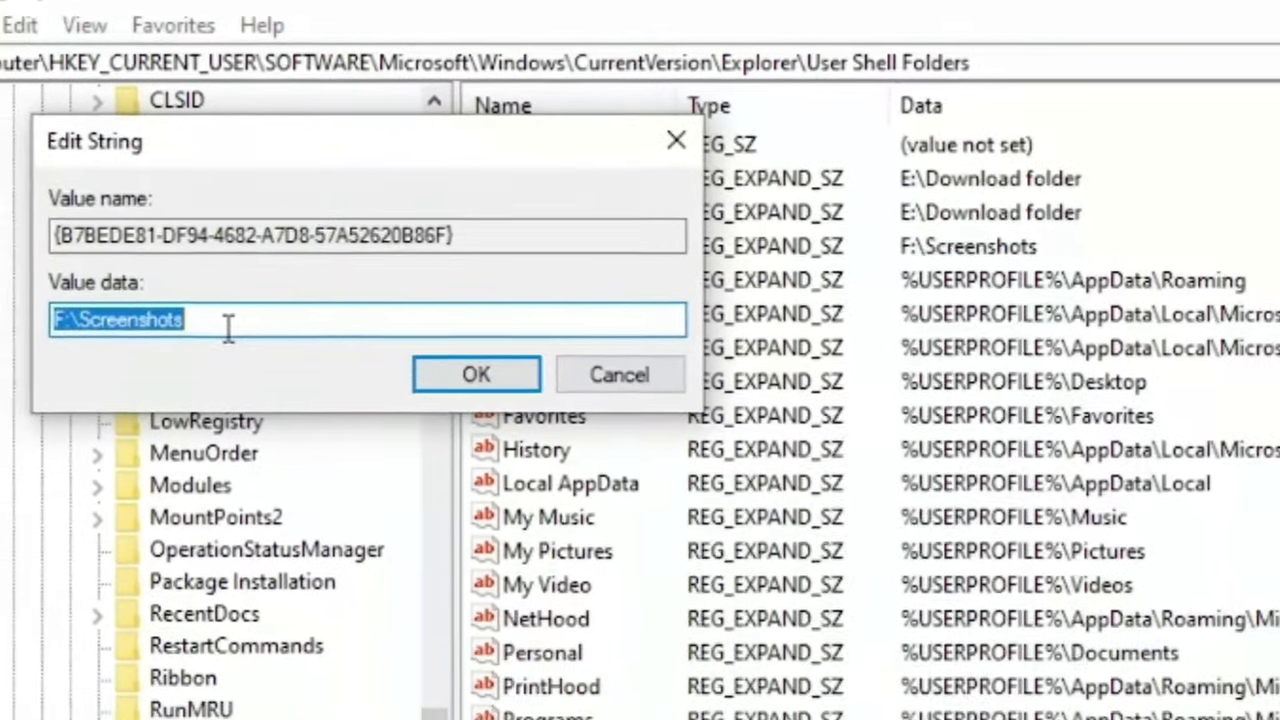
key(BackSpace)
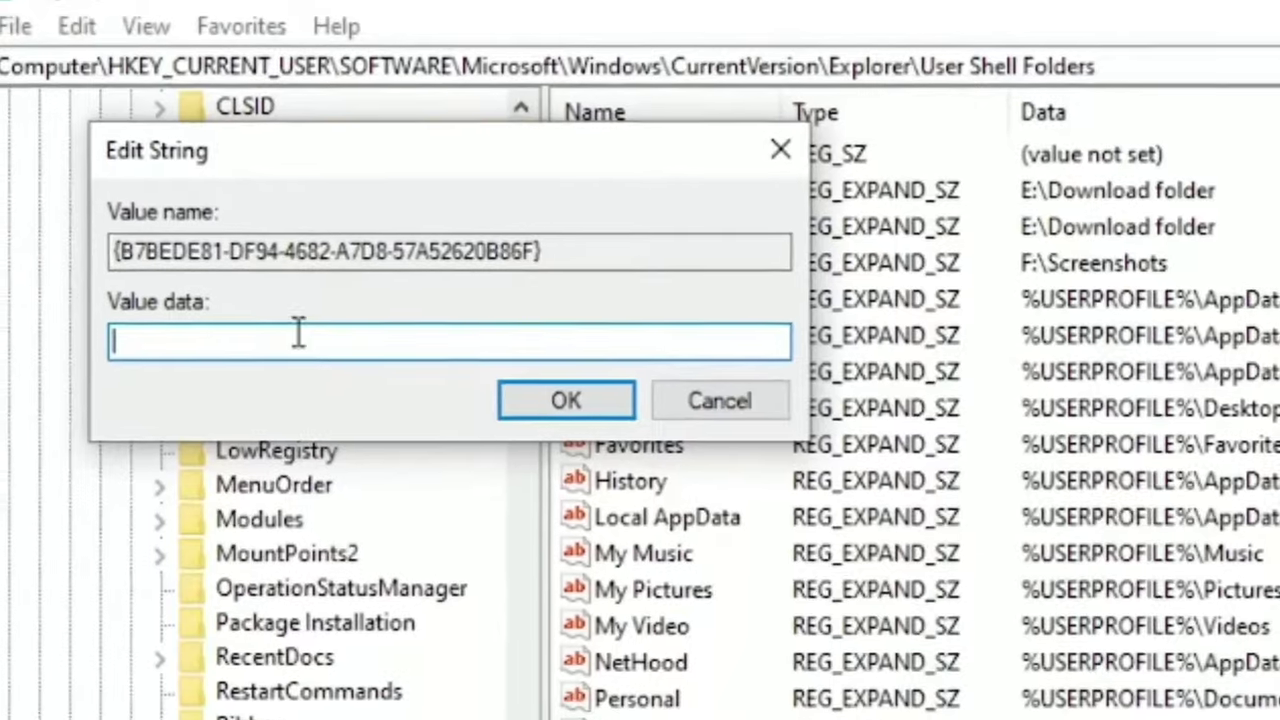
right_click(272, 336)
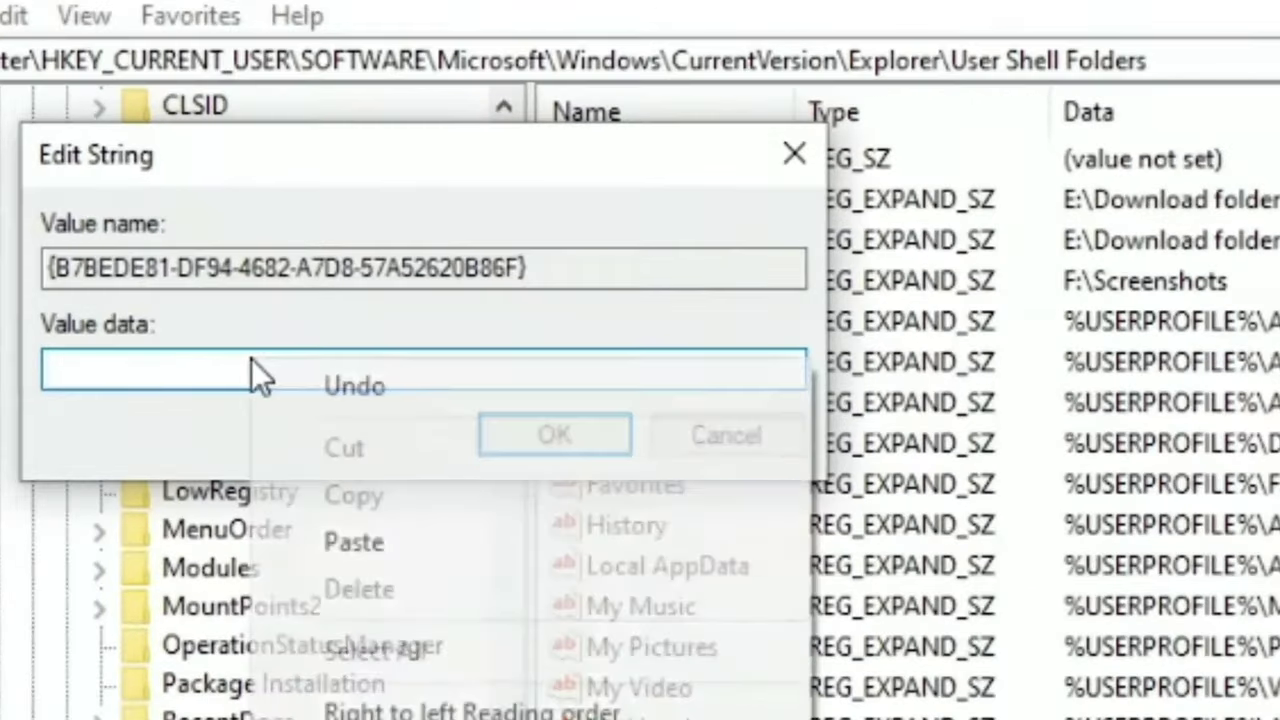
click(355, 535)
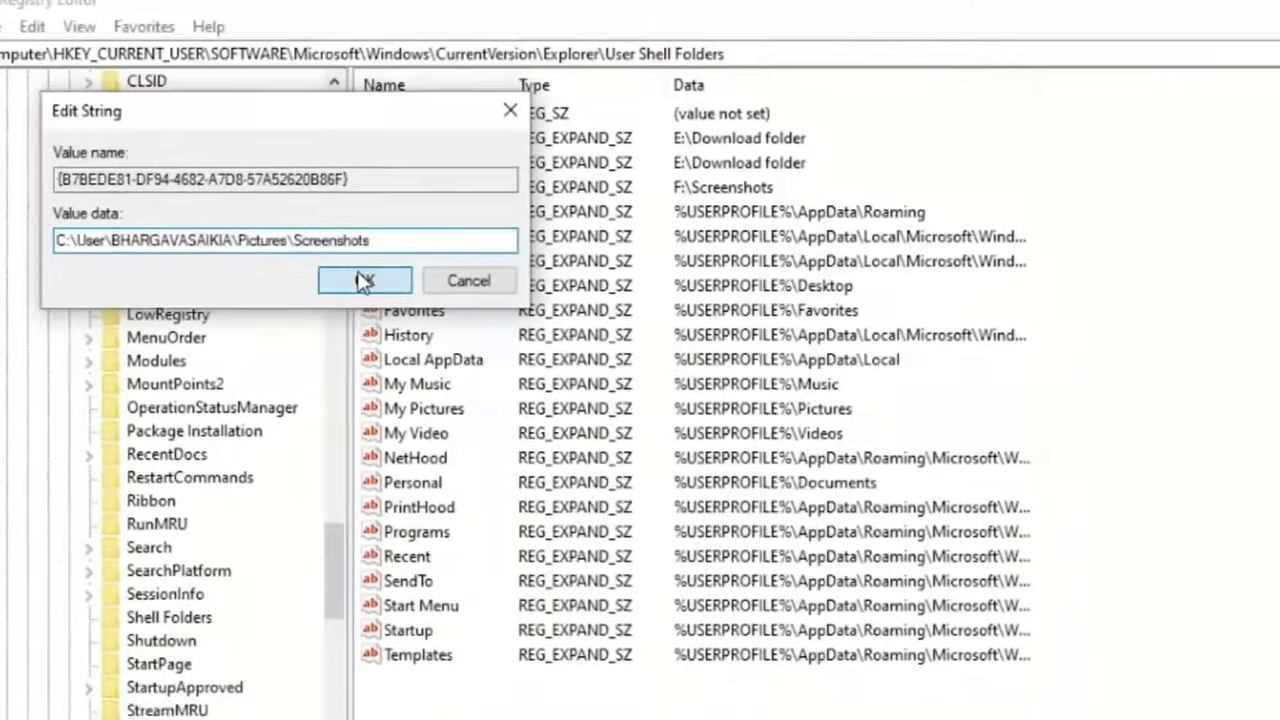
click(364, 281)
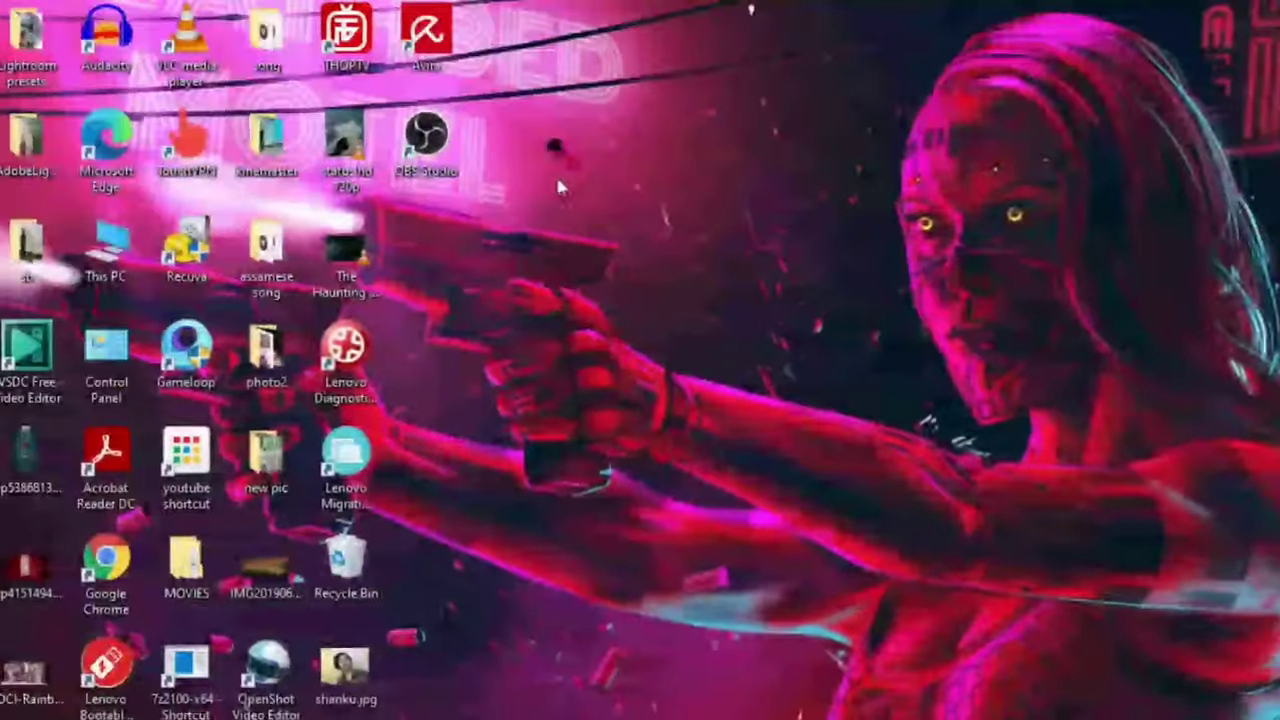
Refresh the desktop
right_click(558, 187)
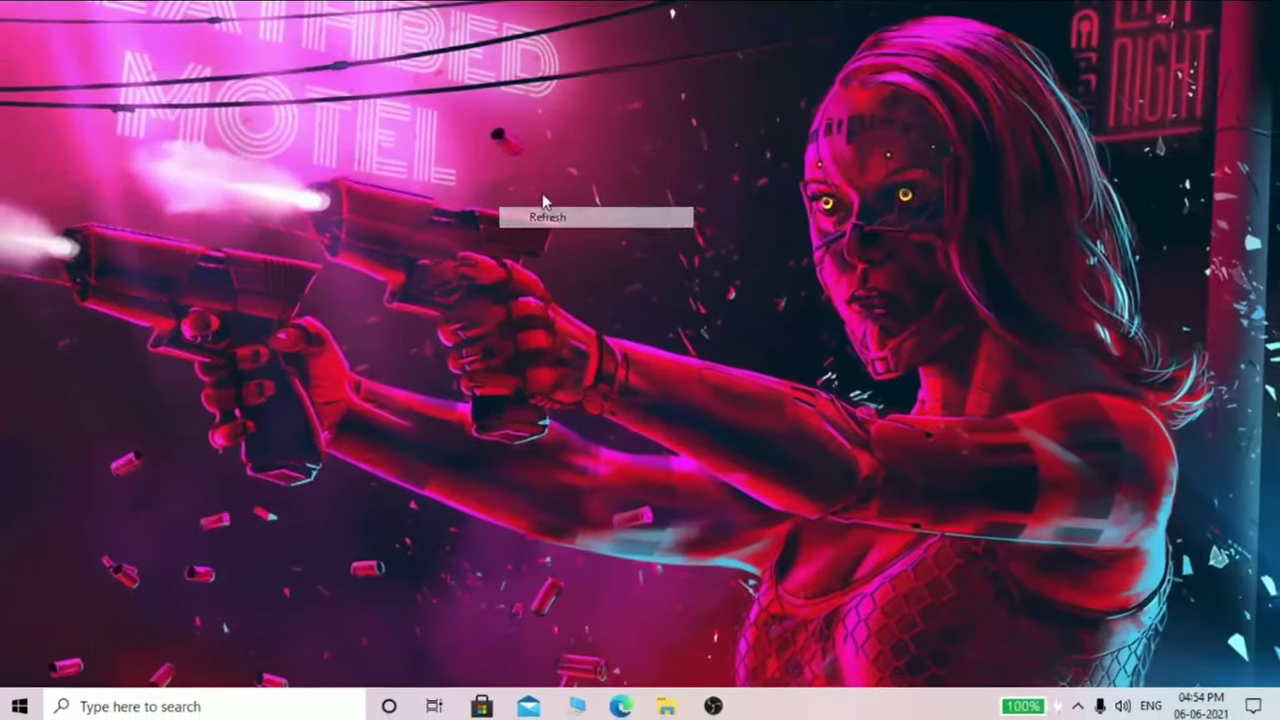
right_click(874, 131)
right_click(783, 151)
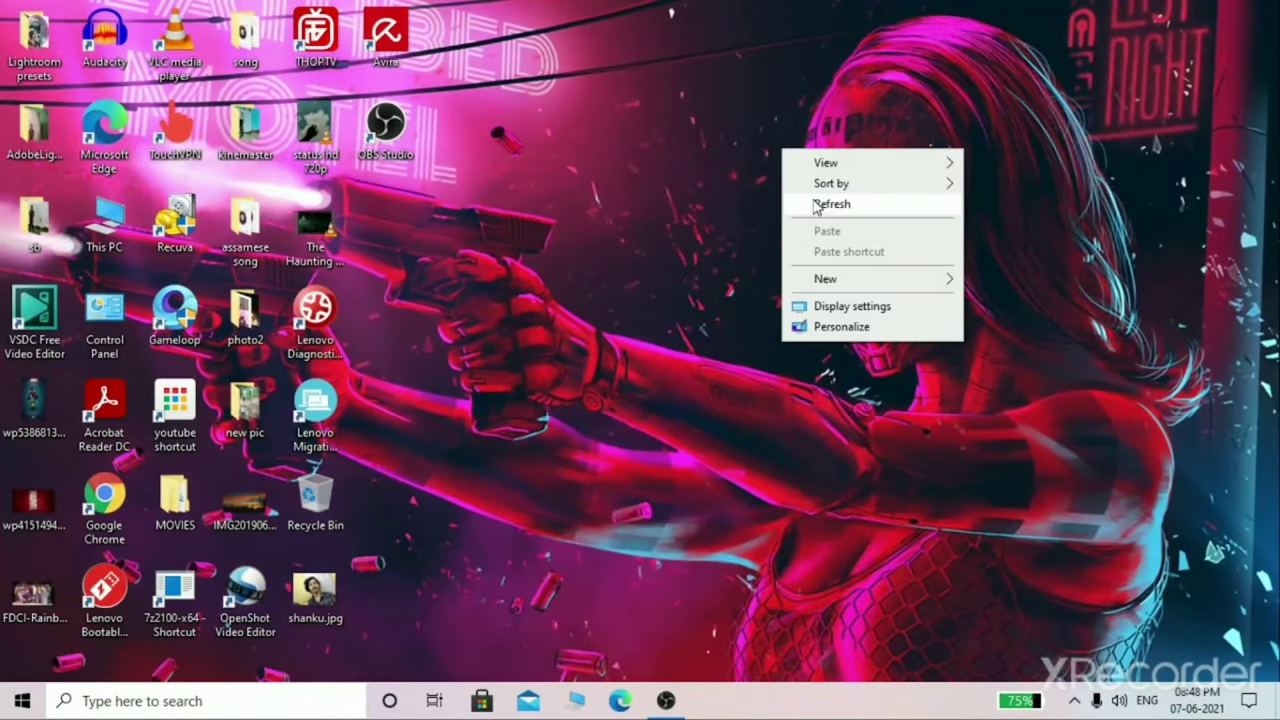
right_click(798, 197)
click(831, 252)
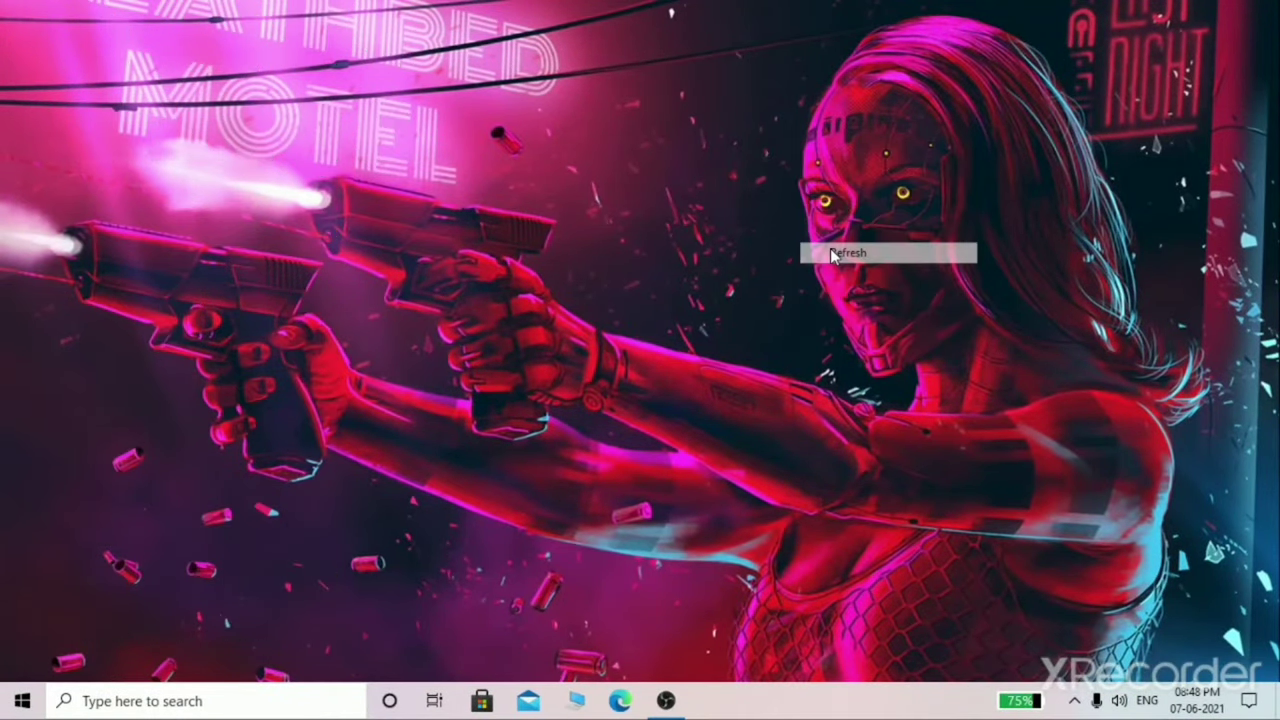
Open This PC and go through Local Disk (C:), Users and the user's profile folder into Pictures
right_click(112, 245)
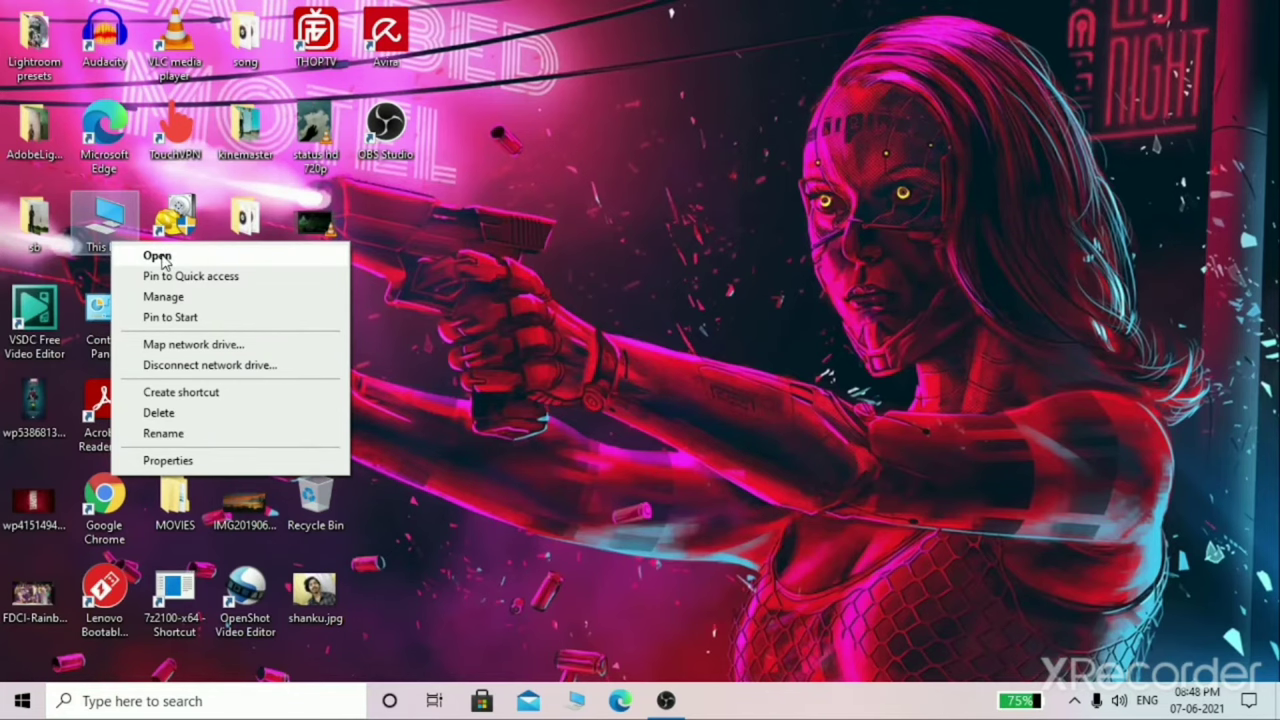
click(158, 256)
right_click(456, 425)
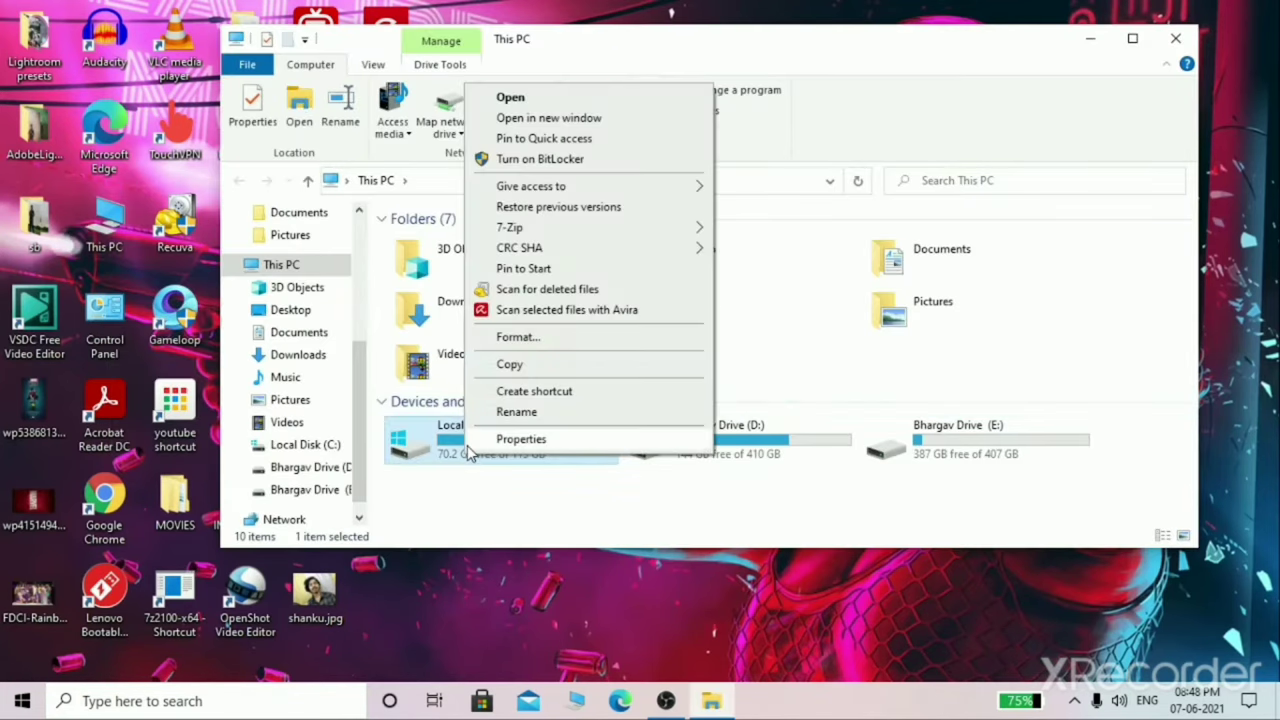
click(490, 100)
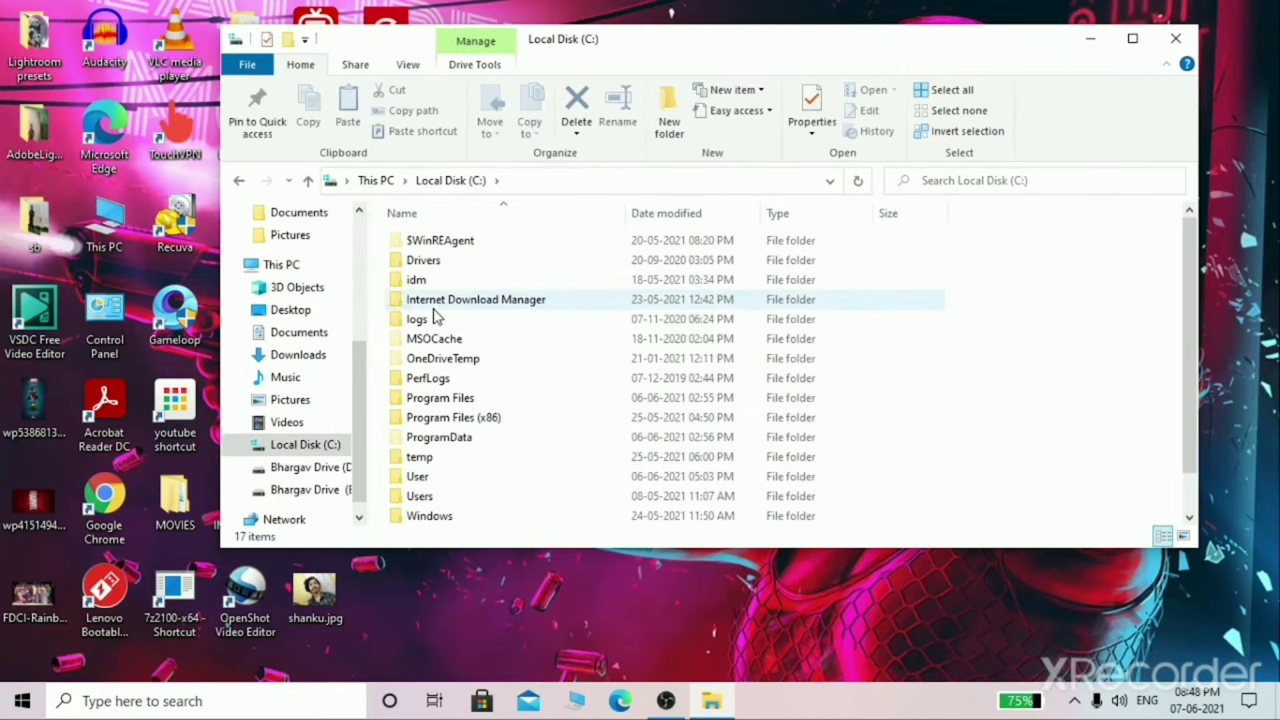
double_click(431, 491)
right_click(470, 243)
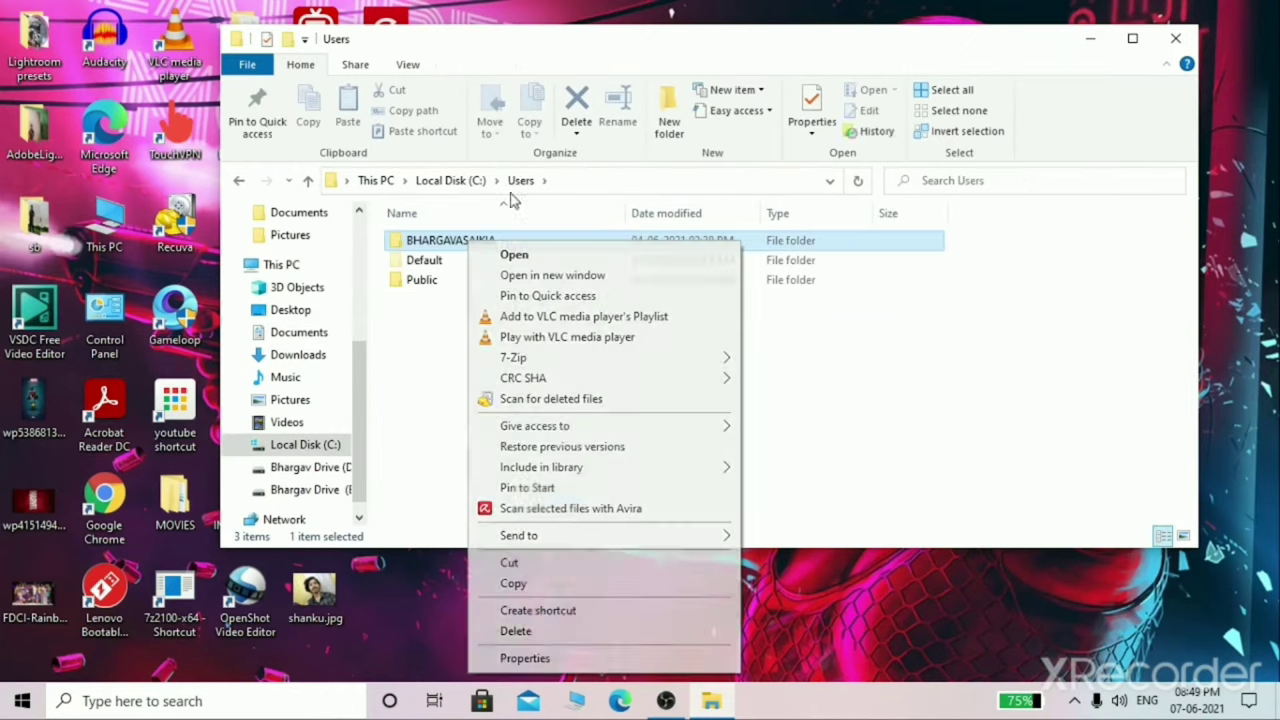
click(528, 257)
click(425, 501)
right_click(425, 501)
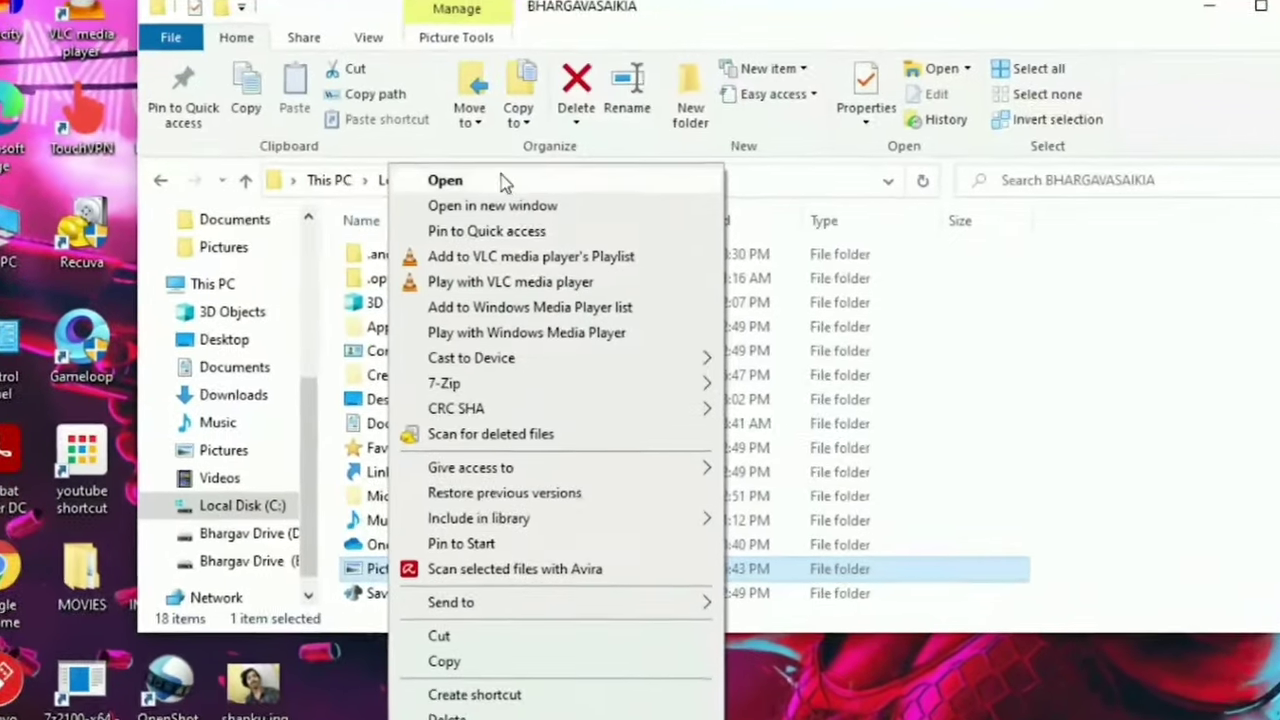
click(505, 183)
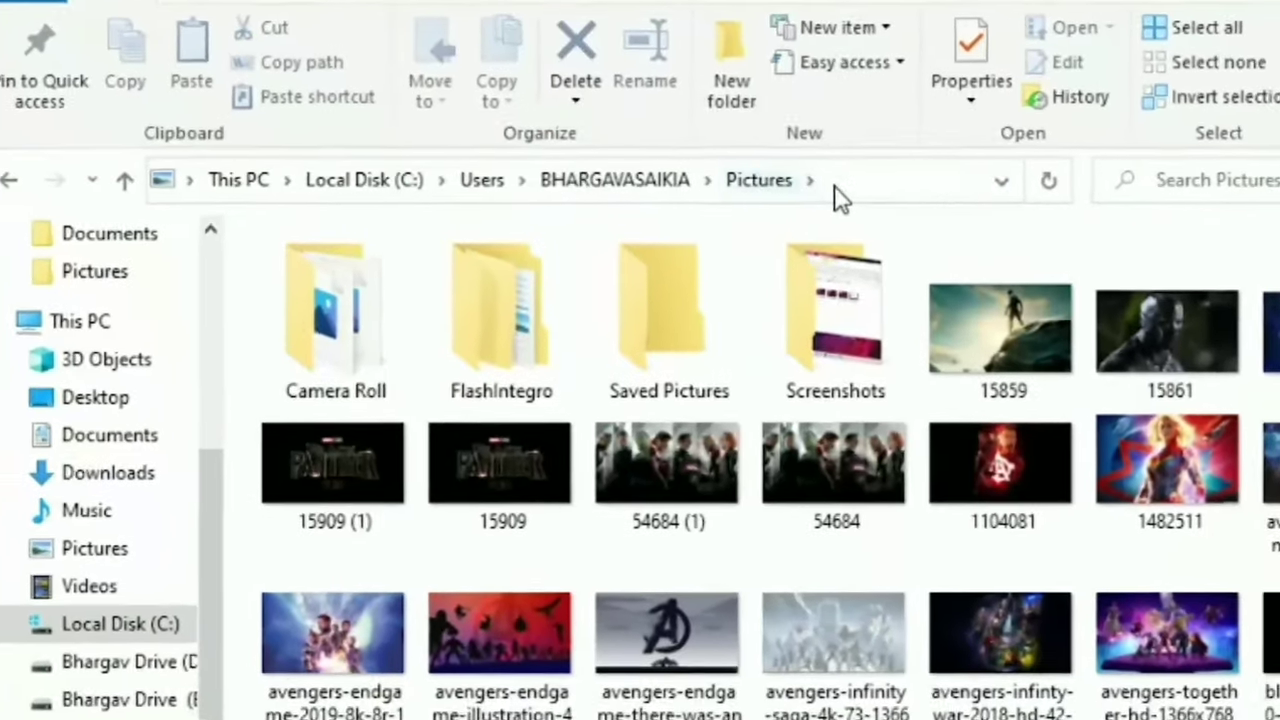
Copy the full path of the Pictures folder and close the folder window
drag(838, 190, 207, 212)
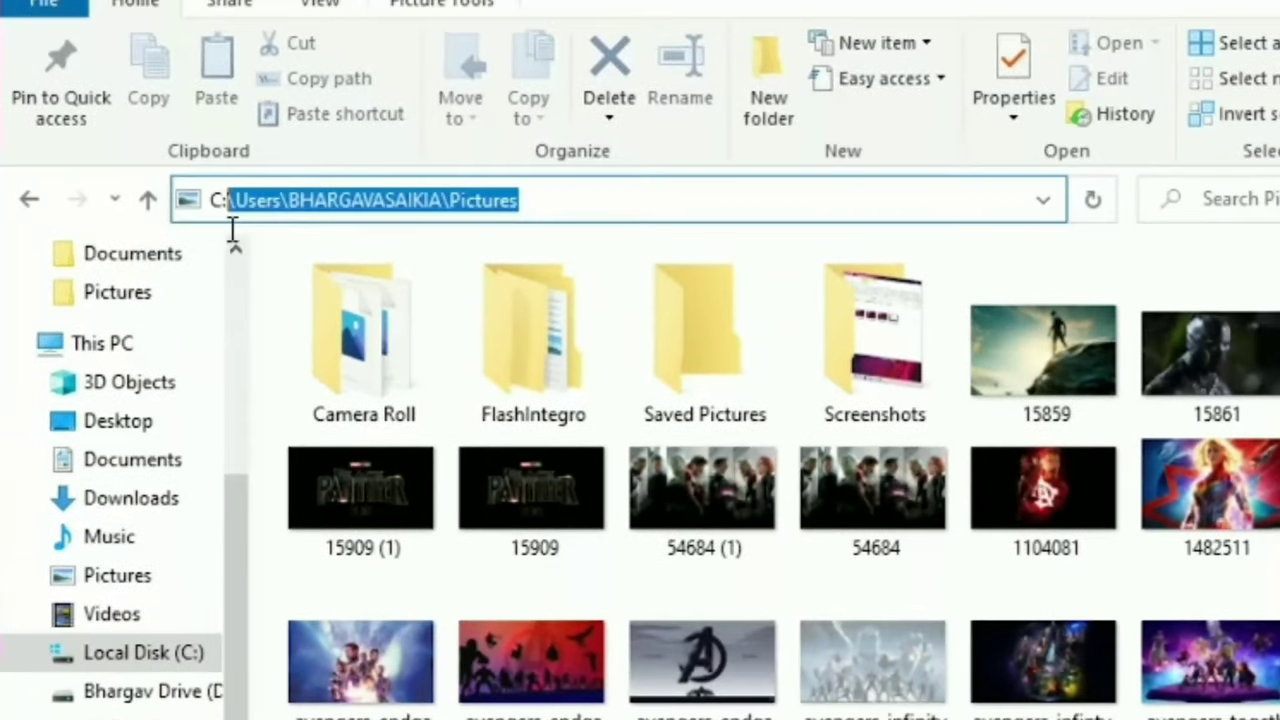
right_click(314, 210)
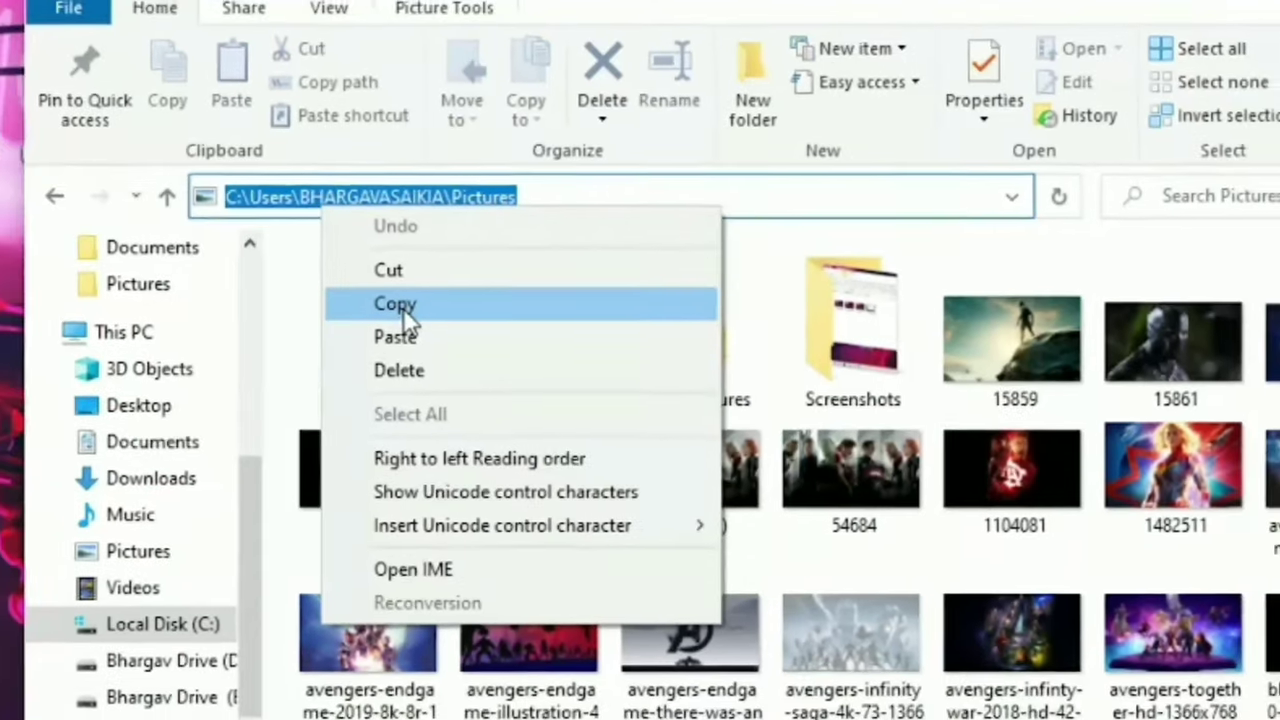
click(390, 311)
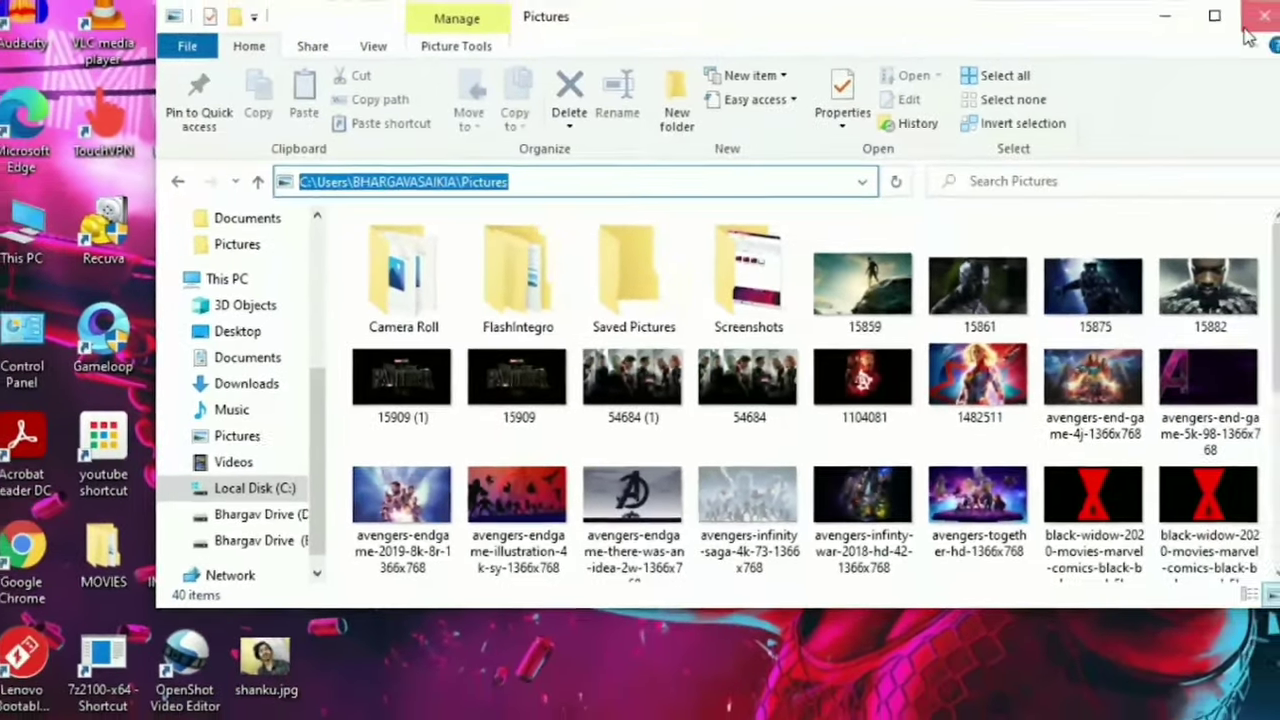
click(1250, 22)
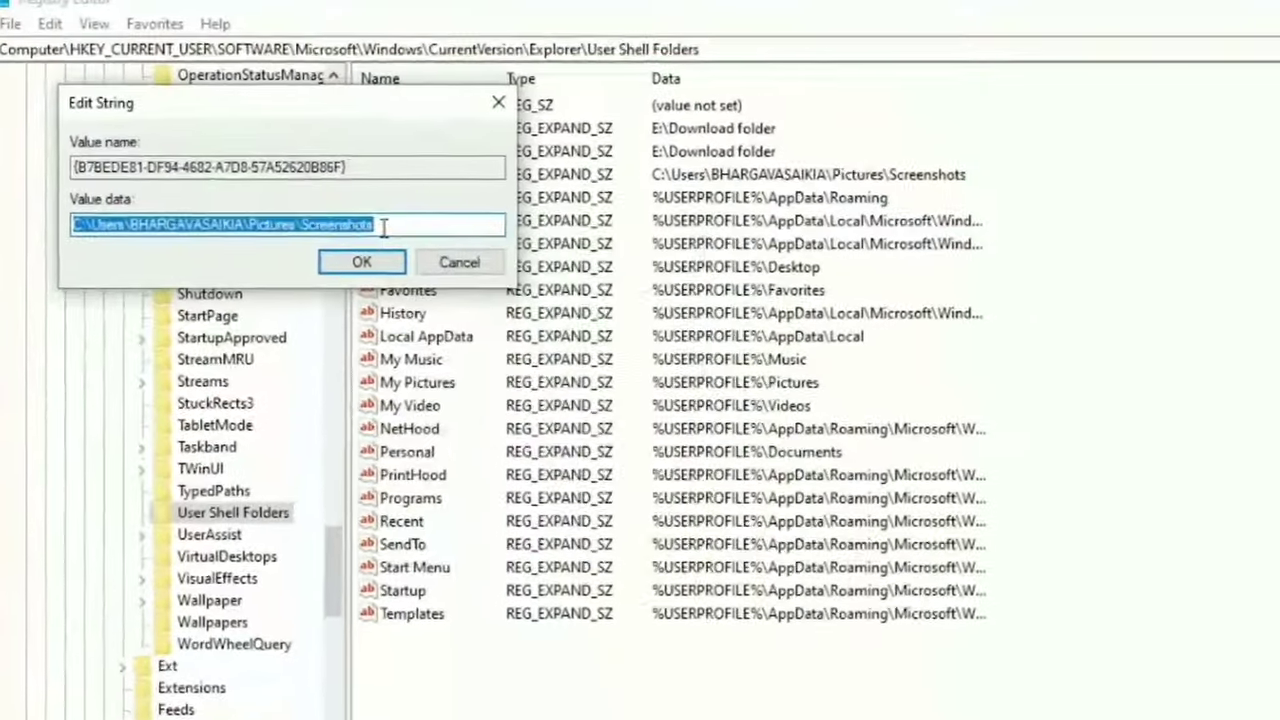
Replace the {B7BEDE81-DF94-4682-A7D8-57A52620B86F} value's data with the copied Pictures folder path and refresh the desktop
right_click(416, 213)
click(471, 333)
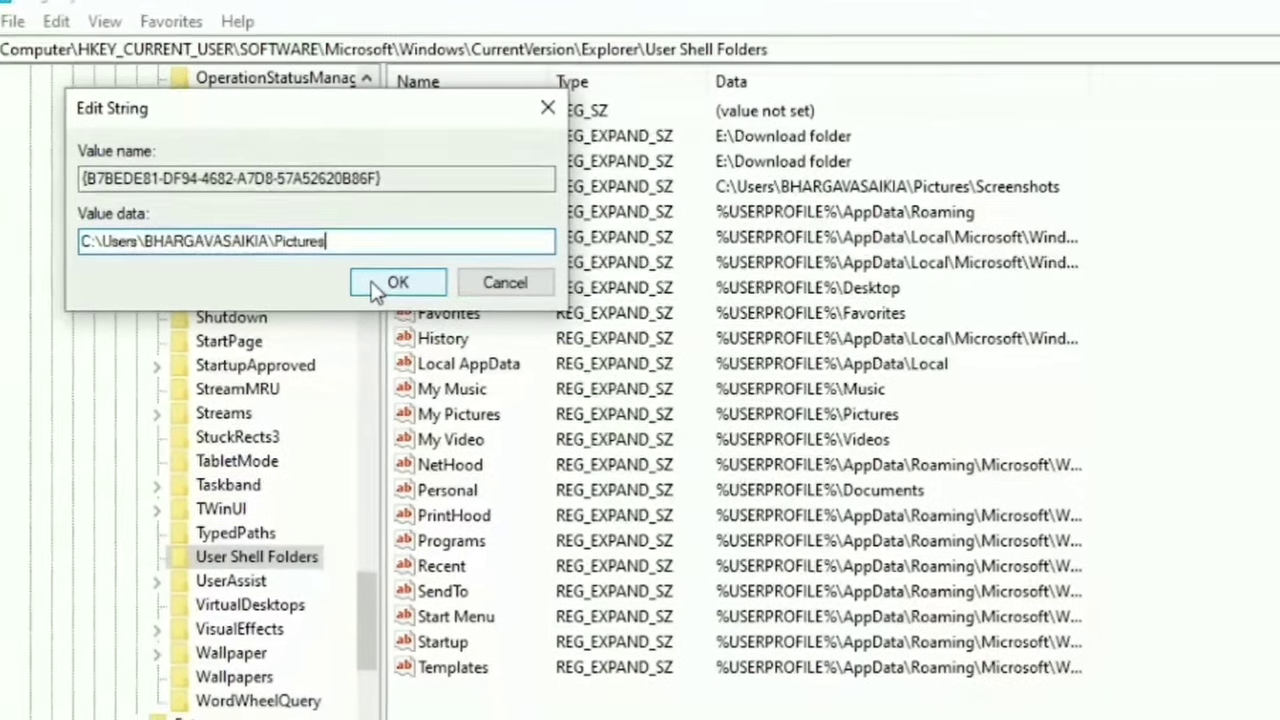
click(397, 294)
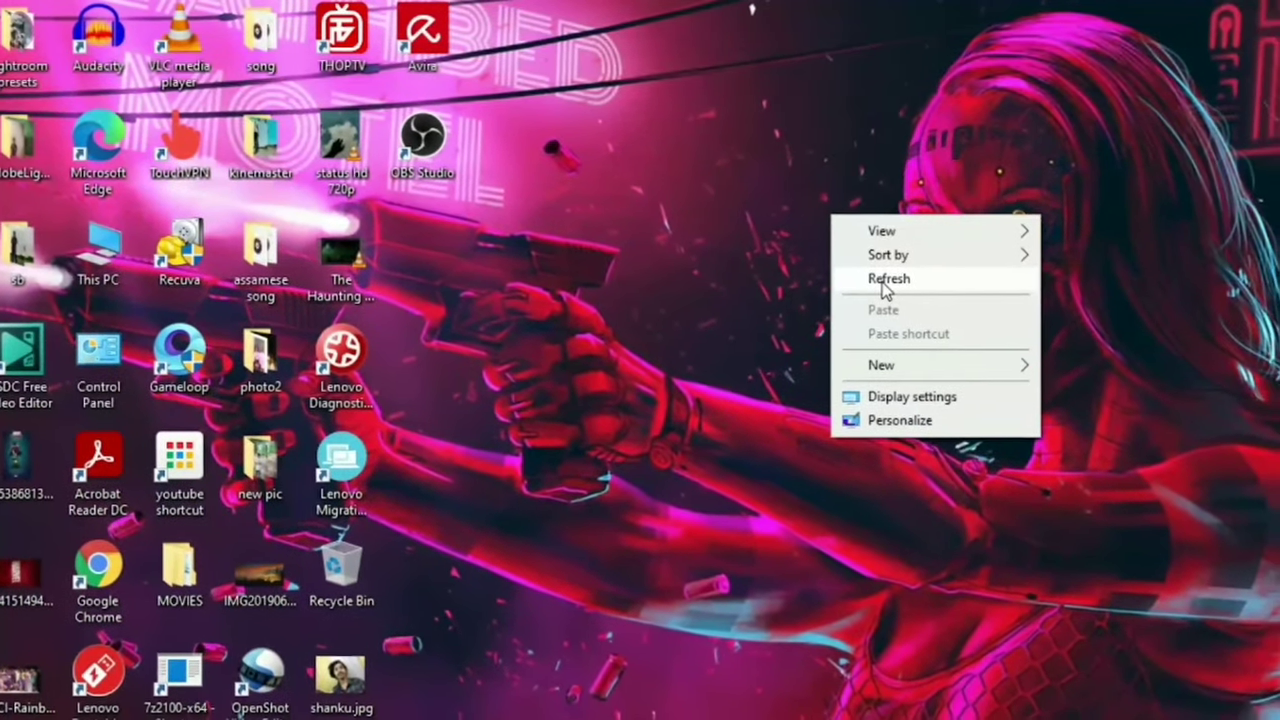
click(886, 282)
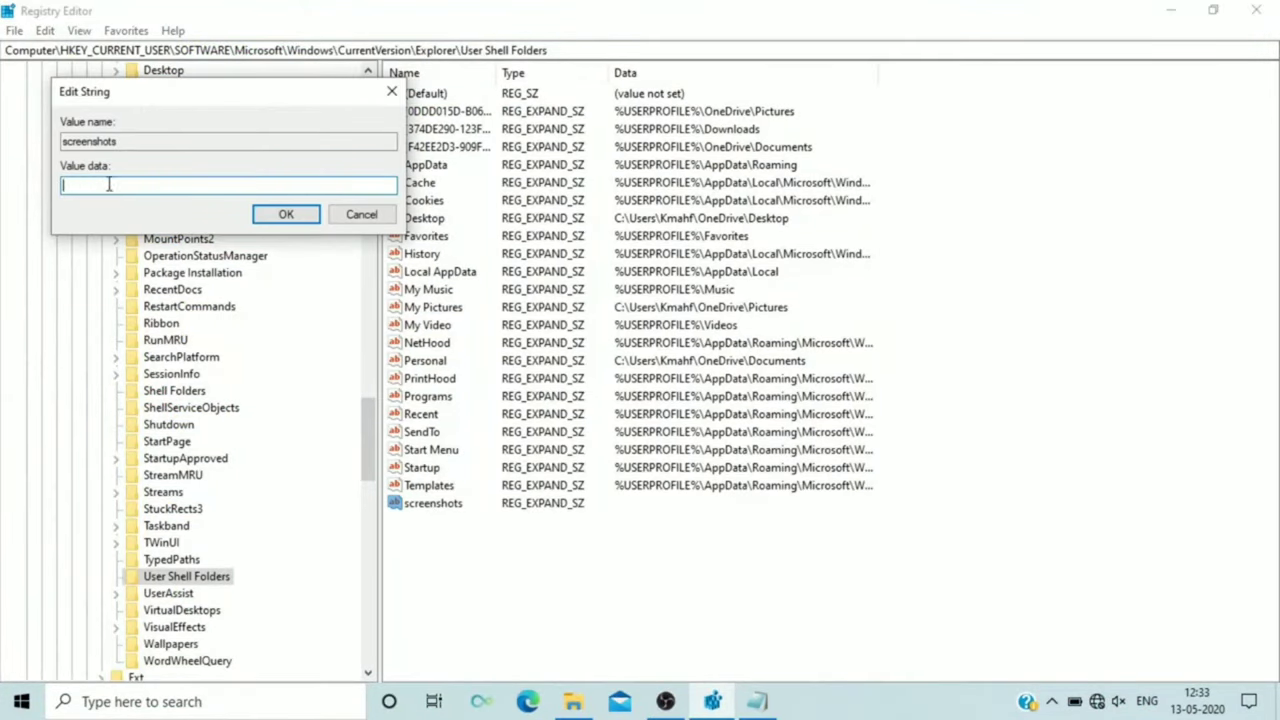
Paste the copied path as the data of the screenshots value in User Shell Folders
key(ctrl+v)
click(298, 214)
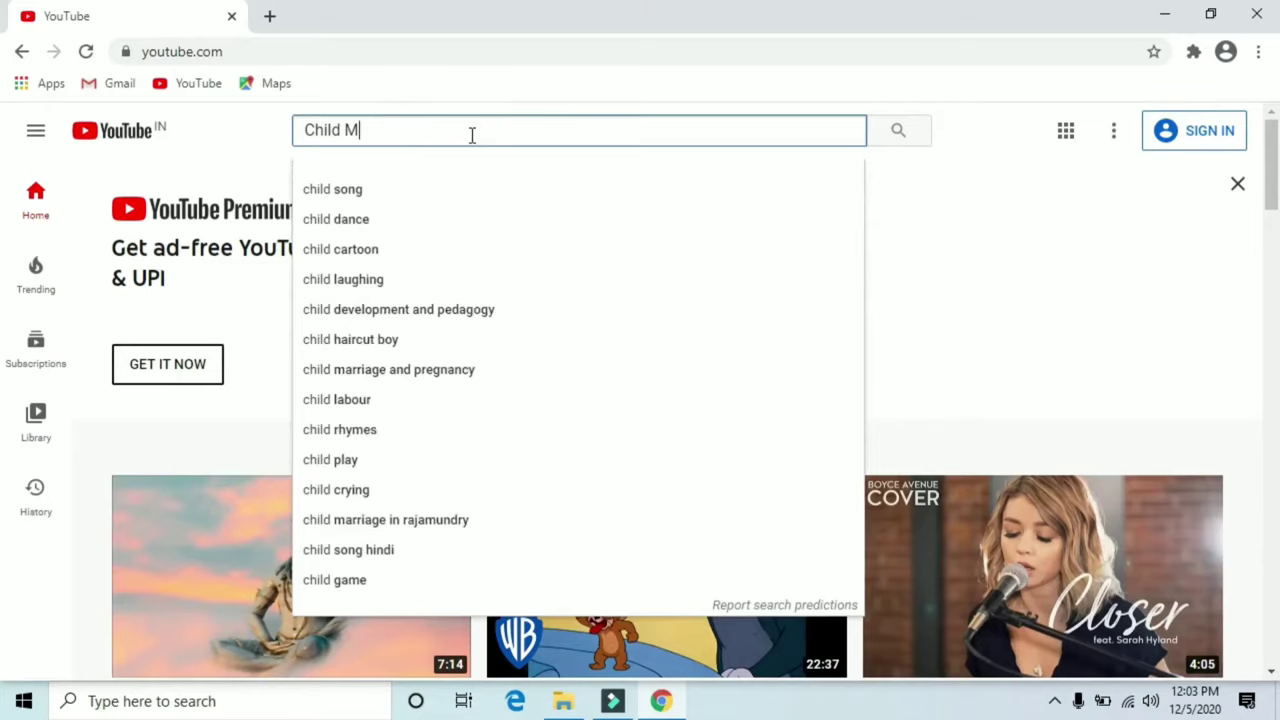
Search YouTube for "Child Minded" and open the Child Minded channel at a smaller page zoom
text(inded)
key(Return)
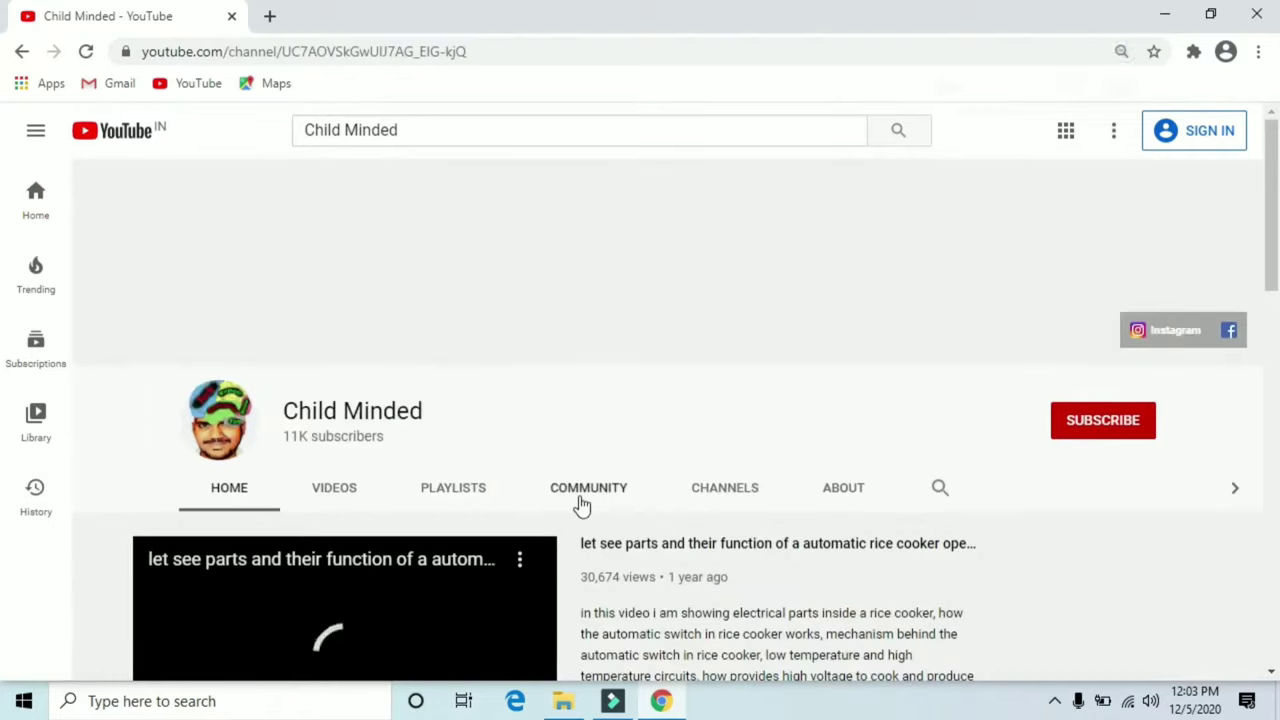
key(ctrl+minus)
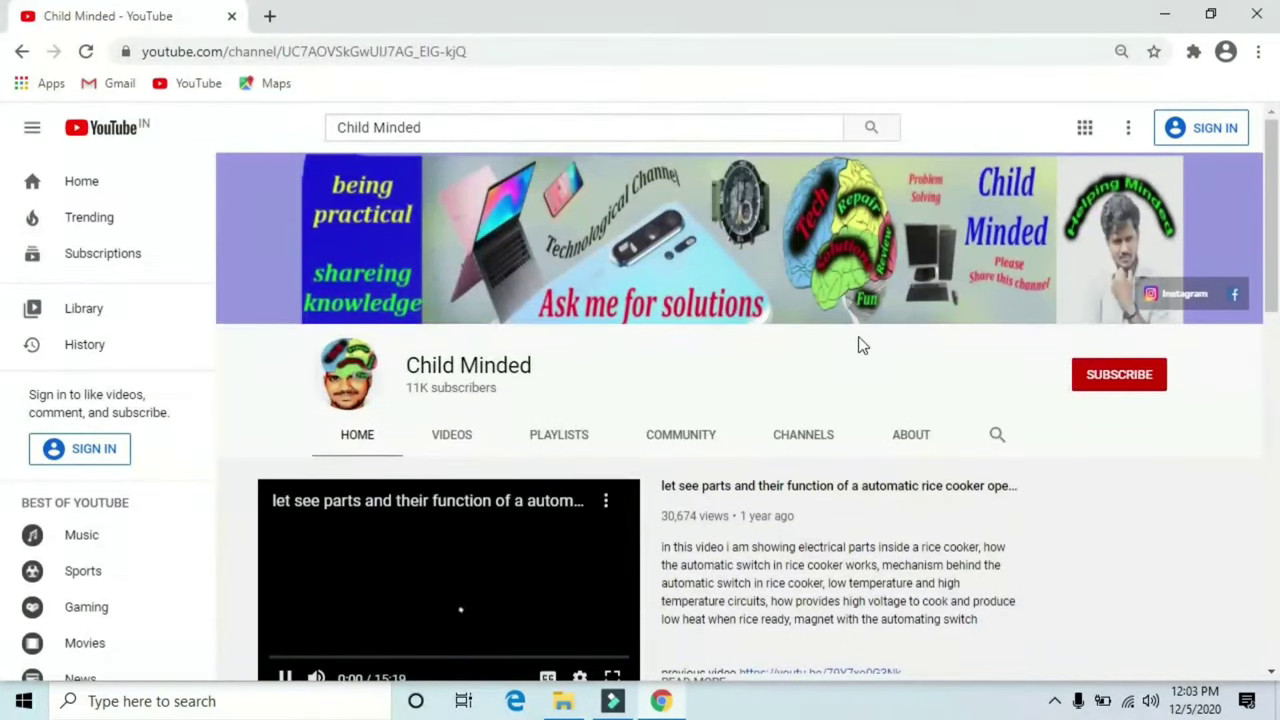
Browse the channel's home page, advance the interesting videos playlist and show the channel's videos
scroll(858, 512, down, 6)
scroll(858, 512, down, 1)
scroll(1006, 406, up, 3)
click(1217, 476)
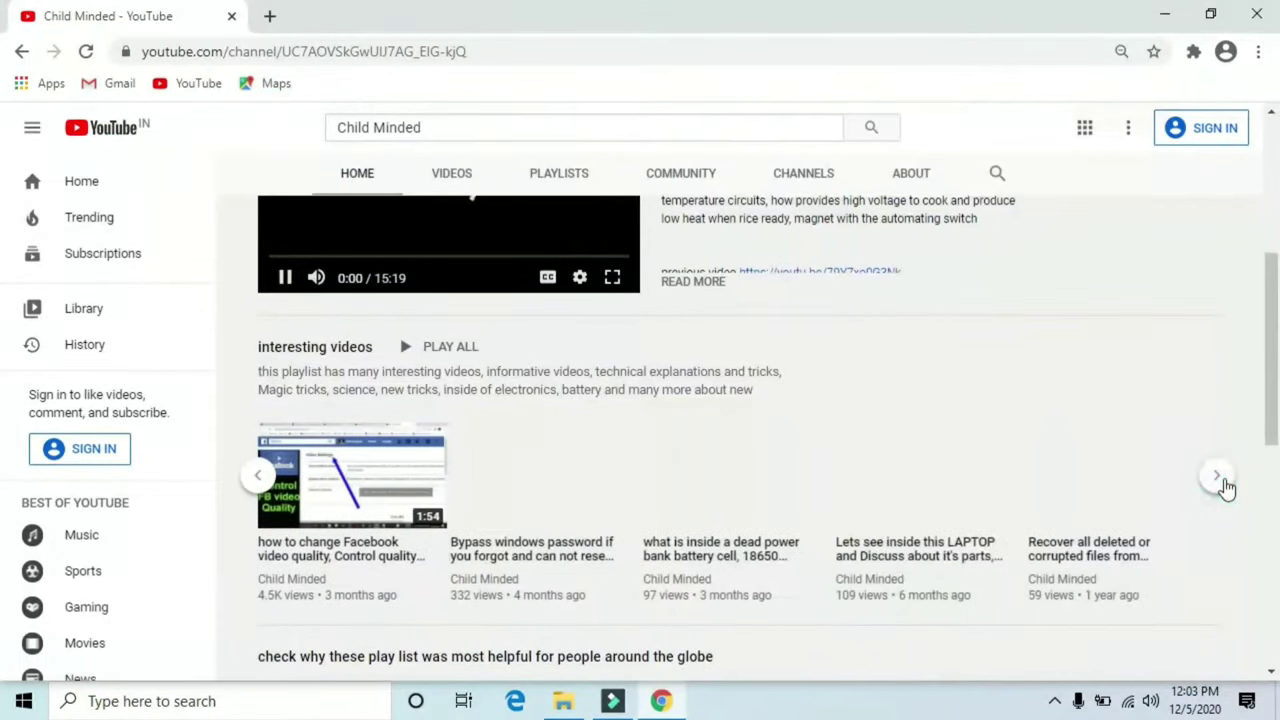
click(472, 178)
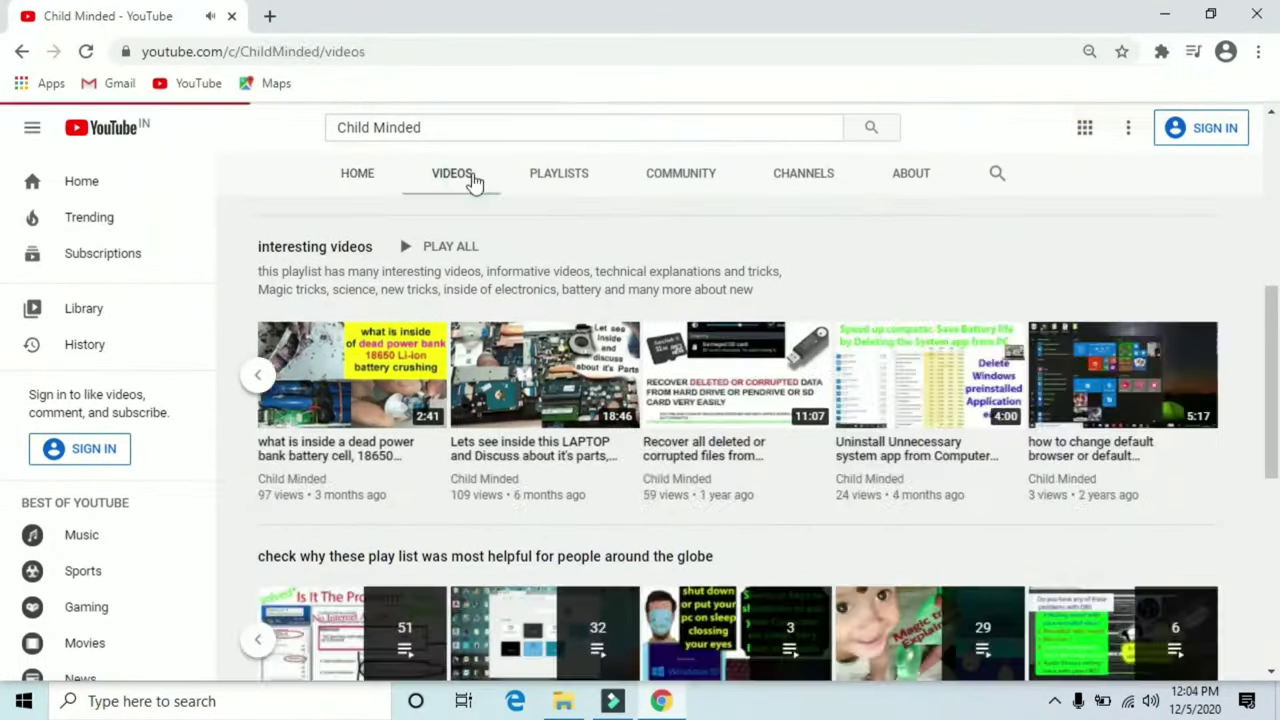